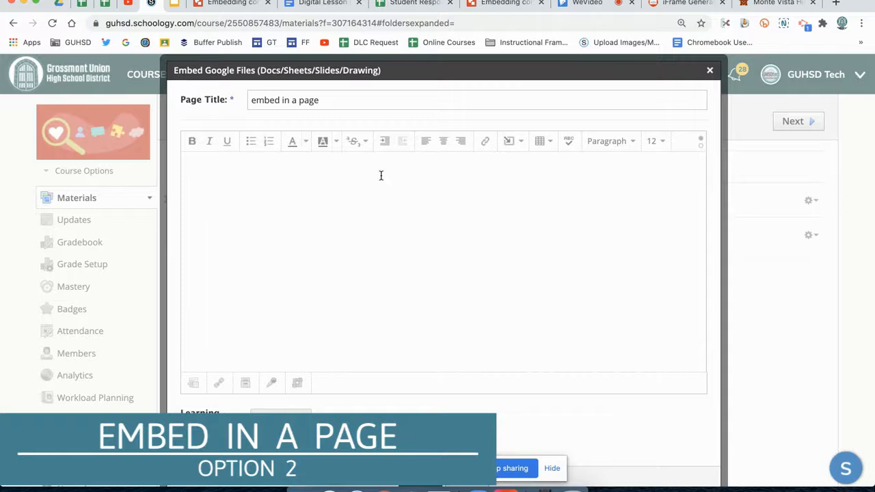
Open the Google Drive Resource App to insert content into the body of the "embed in a page" page
left_click(520, 145)
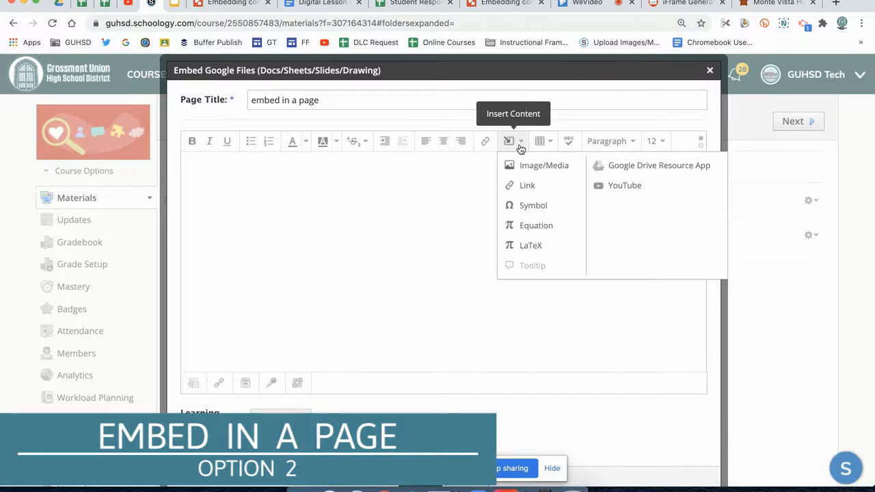
left_click(609, 165)
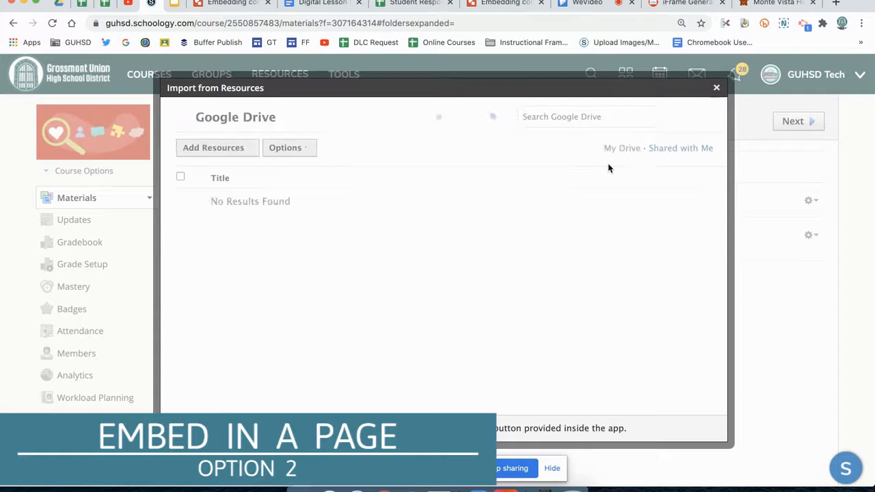
left_click(547, 117)
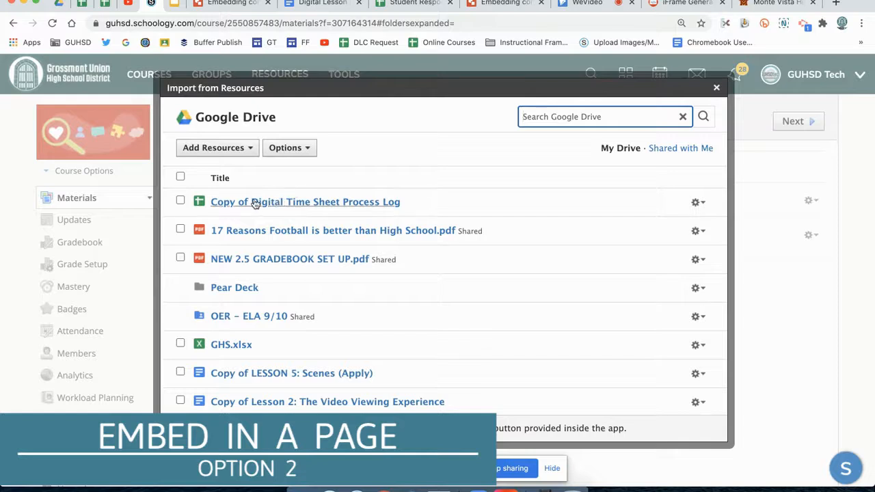
Look through the My Drive file list for a file to embed in the page
scroll(254, 204, "down", 1)
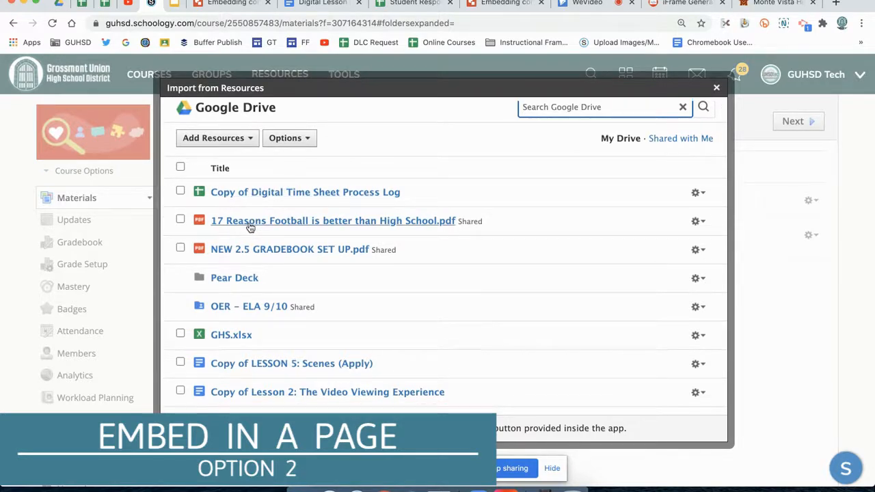
scroll(249, 227, "down", 4)
scroll(250, 227, "down", 1)
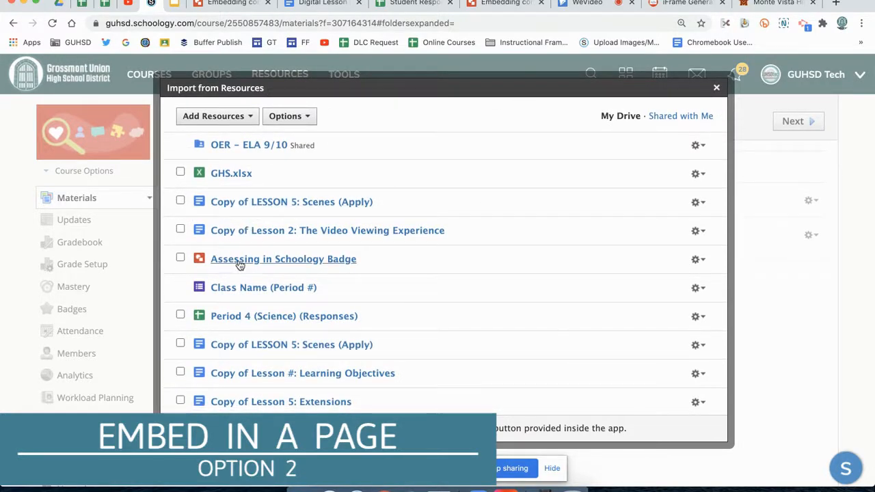
scroll(236, 274, "down", 1)
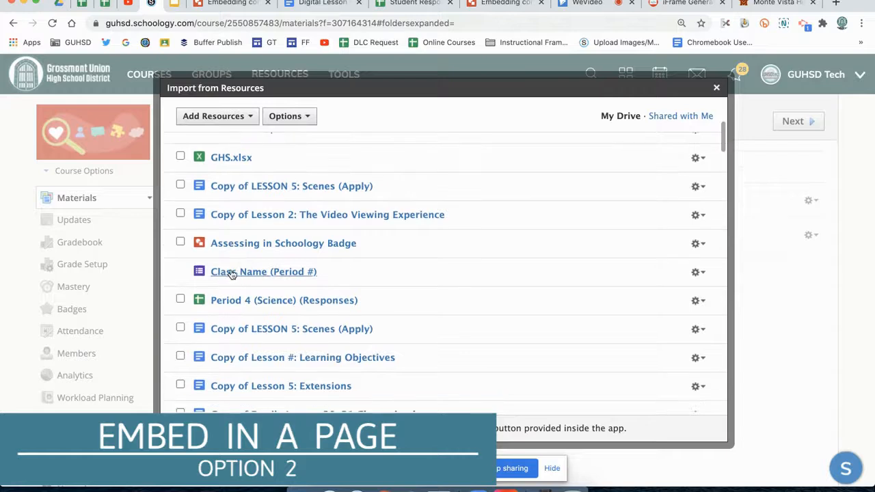
scroll(219, 277, "down", 1)
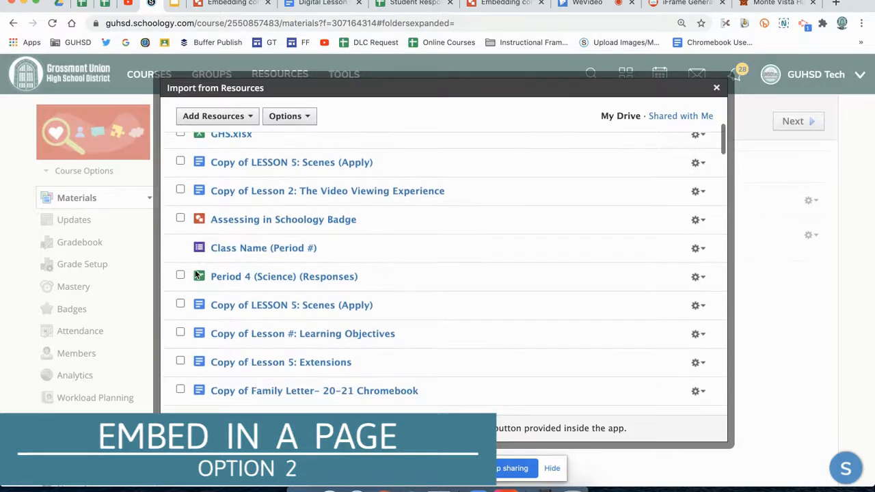
scroll(236, 280, "down", 5)
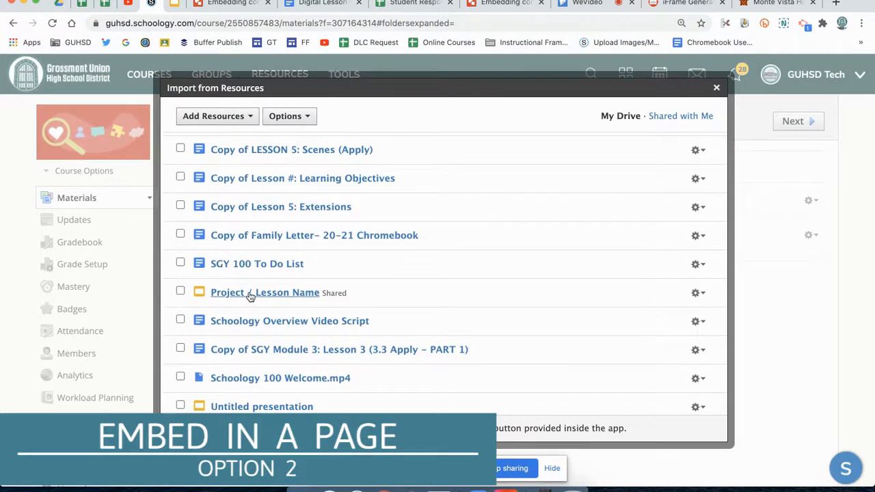
scroll(250, 298, "down", 4)
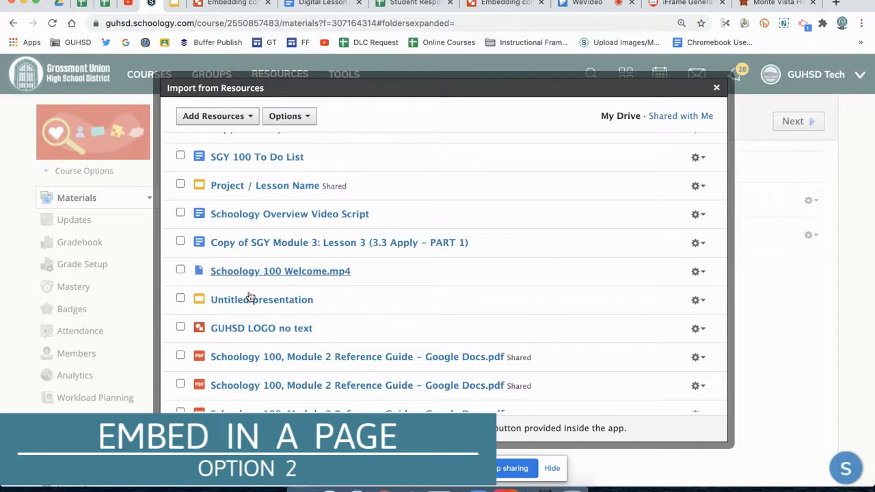
scroll(251, 299, "up", 15)
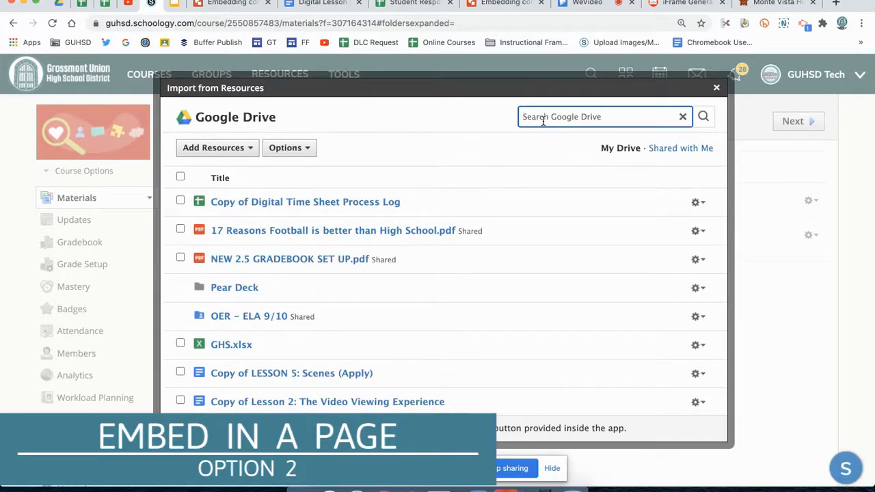
Search Google Drive for "screencasting" and import "ScreenCasting Intro and Ending Slides TEMPLATES" into the page as an embed
type("screencasting")
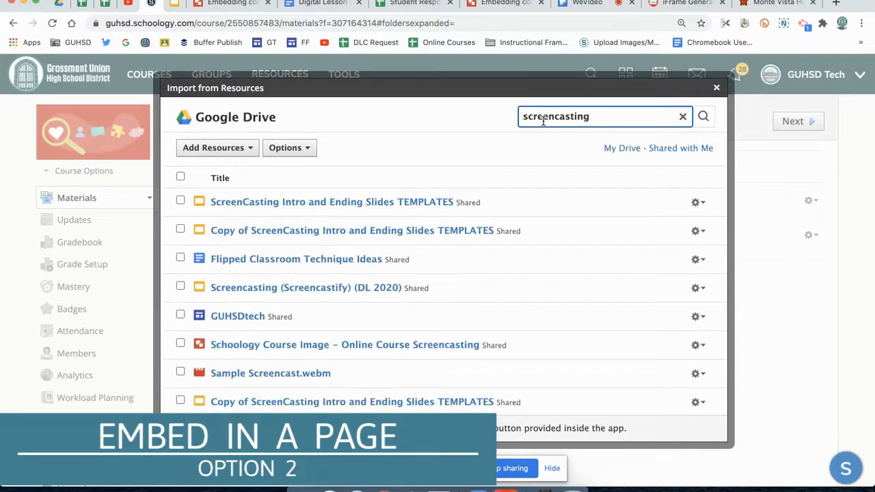
left_click(180, 201)
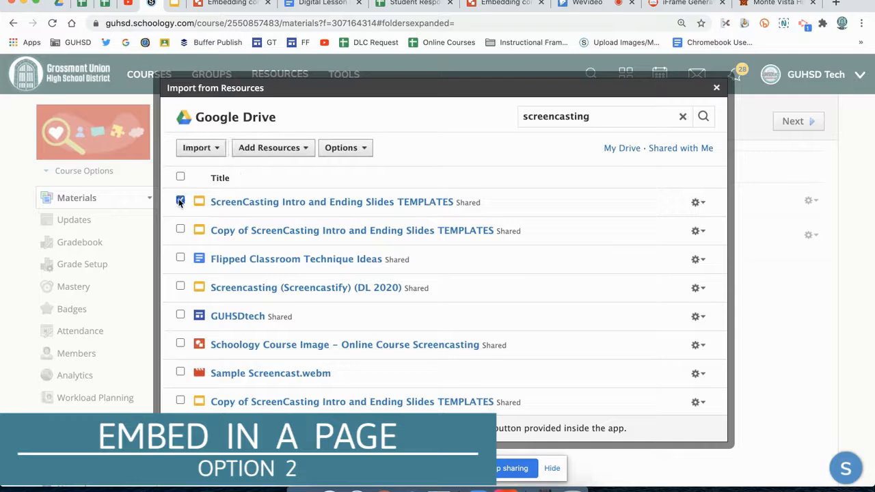
left_click(210, 150)
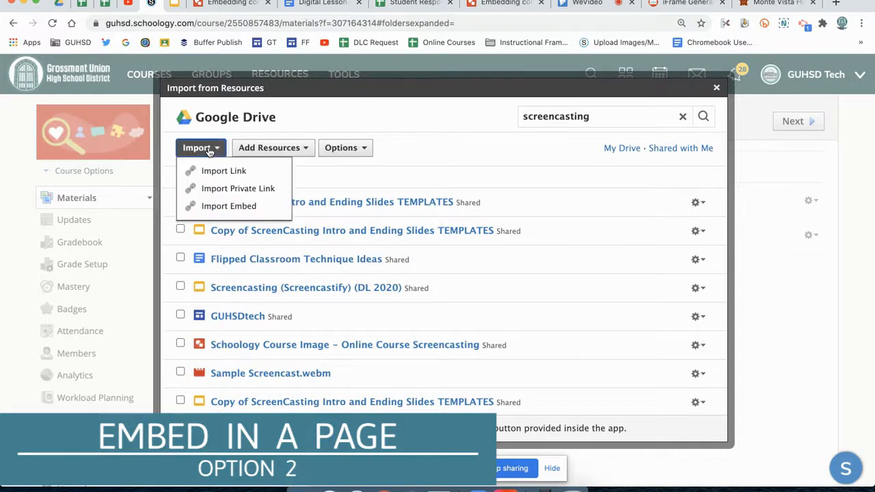
left_click(216, 206)
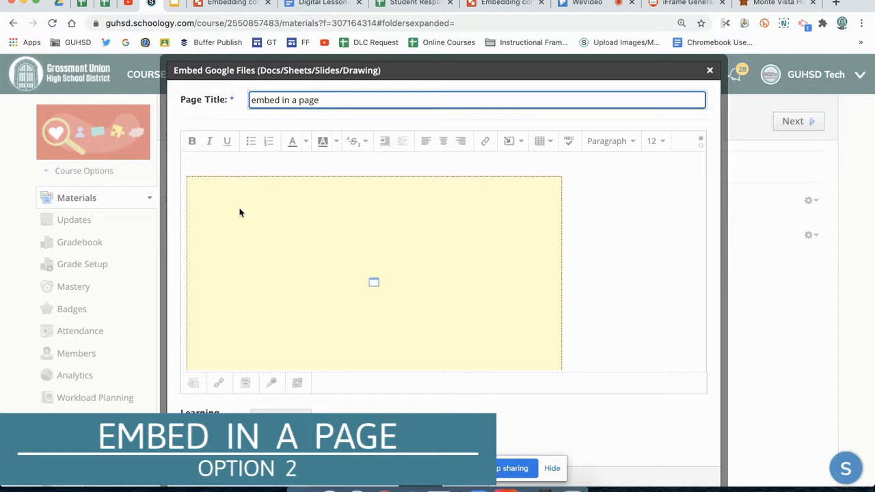
left_click(239, 213)
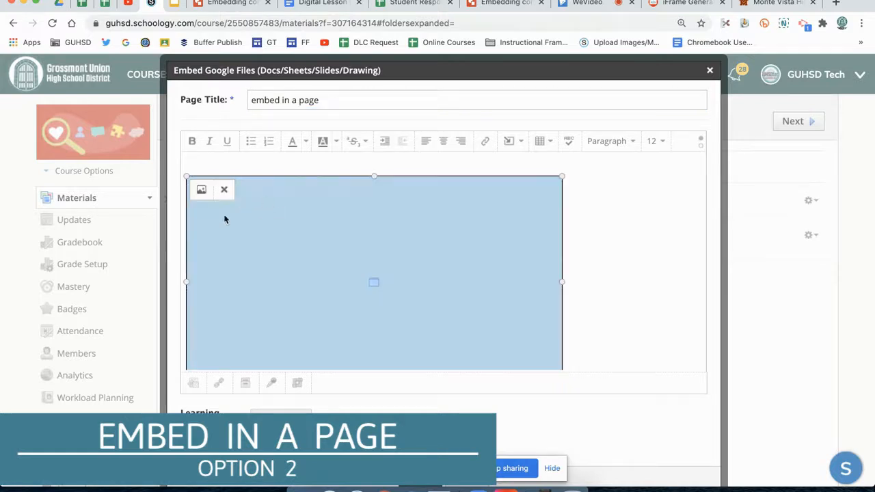
left_click(285, 170)
left_click(285, 202)
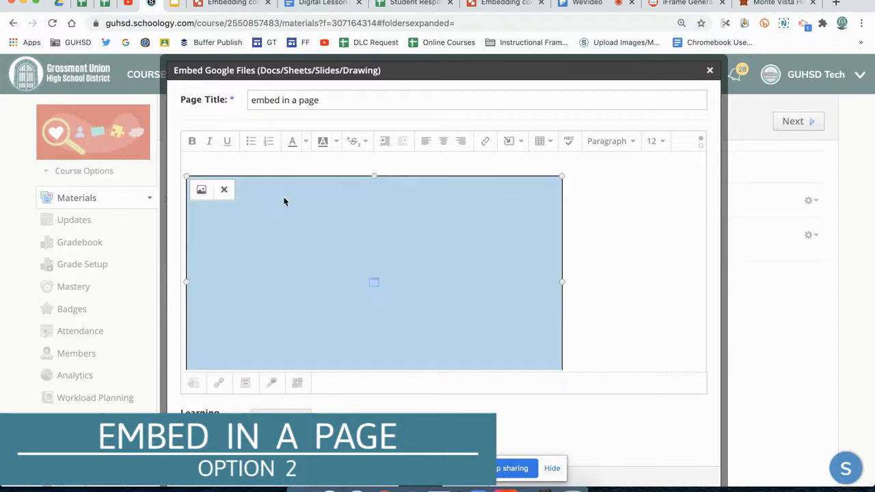
scroll(495, 375, "down", 5)
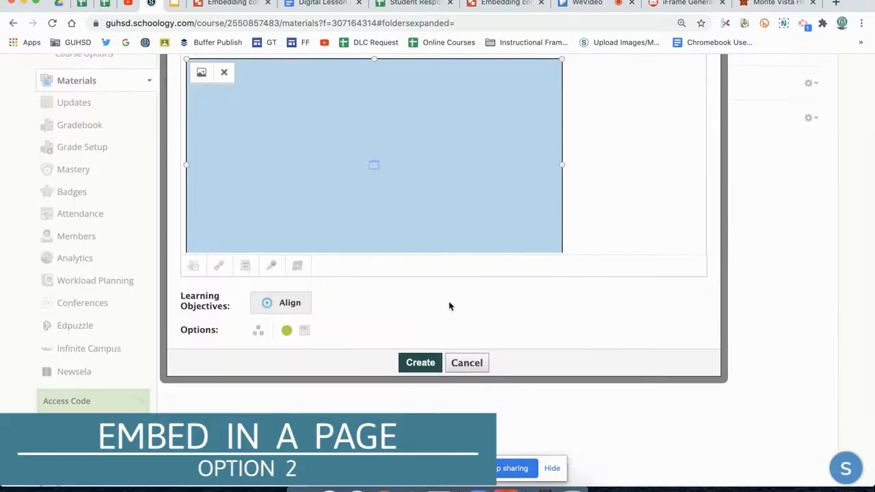
scroll(449, 305, "up", 4)
scroll(364, 245, "up", 1)
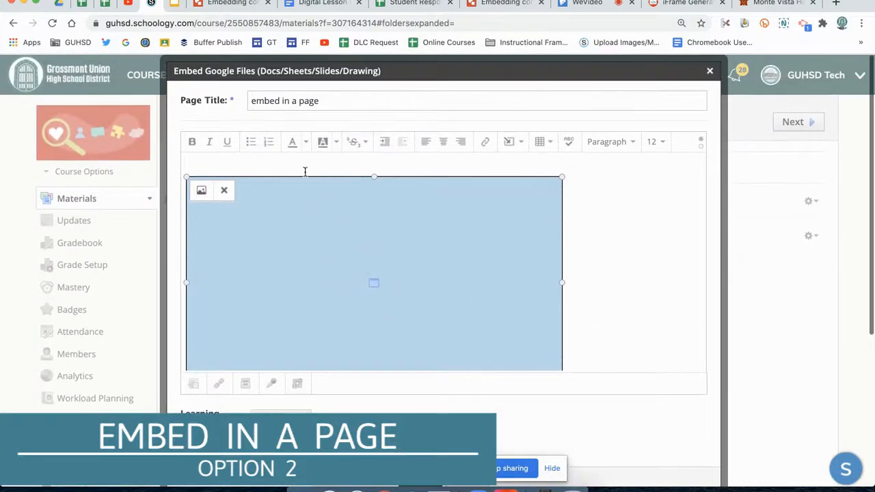
left_click(290, 165)
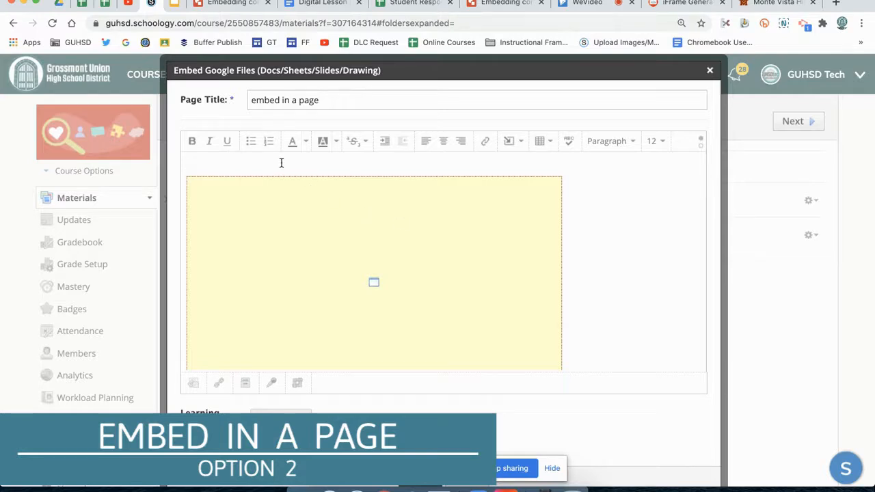
Enlarge the embedded slides frame by its corner until it extends past the editor's width, and create the page
left_click(316, 219)
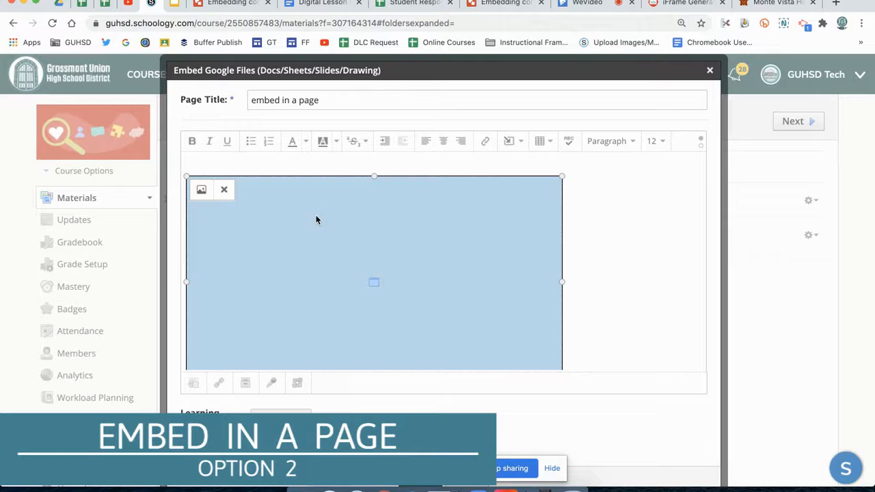
left_click_drag(562, 176, 730, 84)
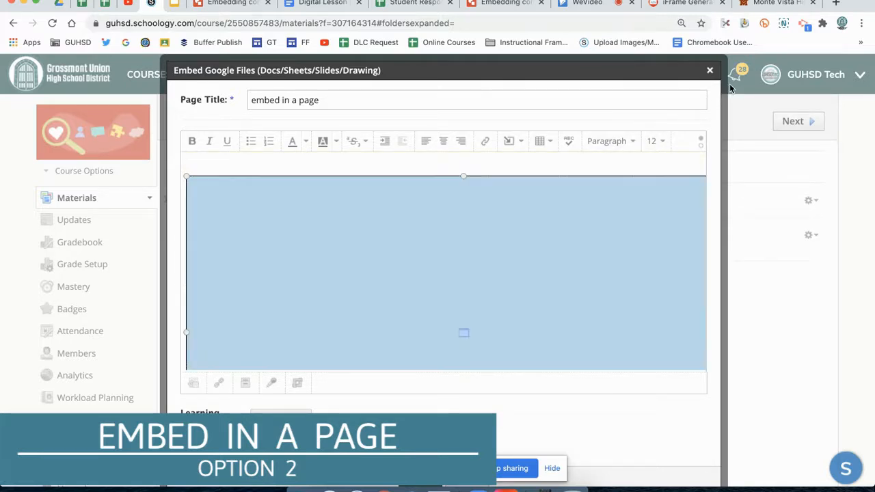
left_click(620, 165)
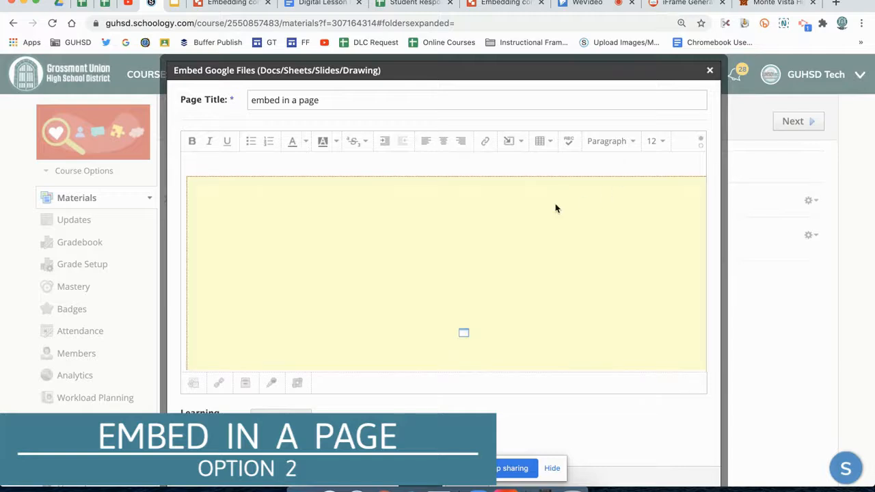
scroll(538, 307, "down", 3)
scroll(524, 277, "down", 3)
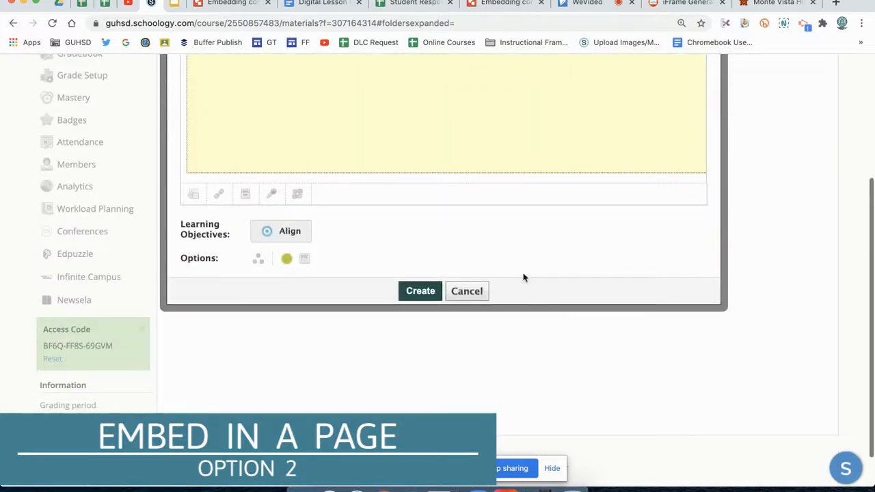
left_click(415, 293)
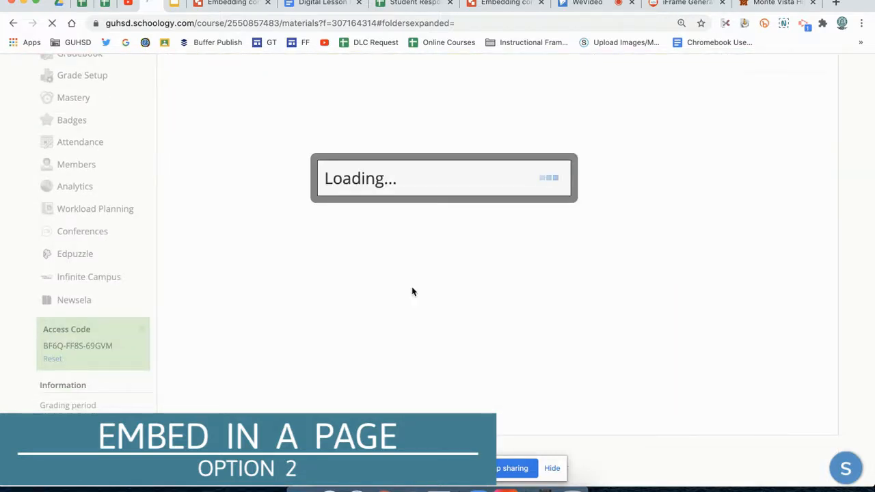
Open the "embed in a page" material and check how wide the embedded slides display
scroll(538, 294, "up", 2)
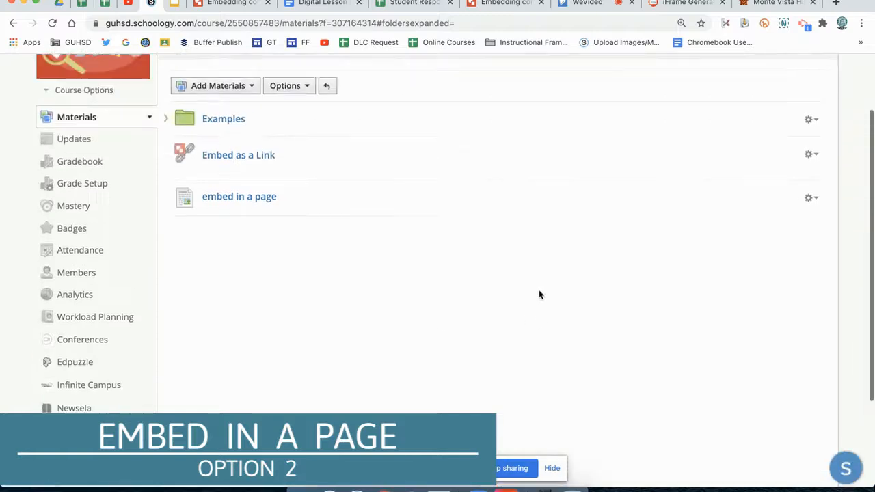
scroll(539, 295, "up", 2)
left_click(254, 250)
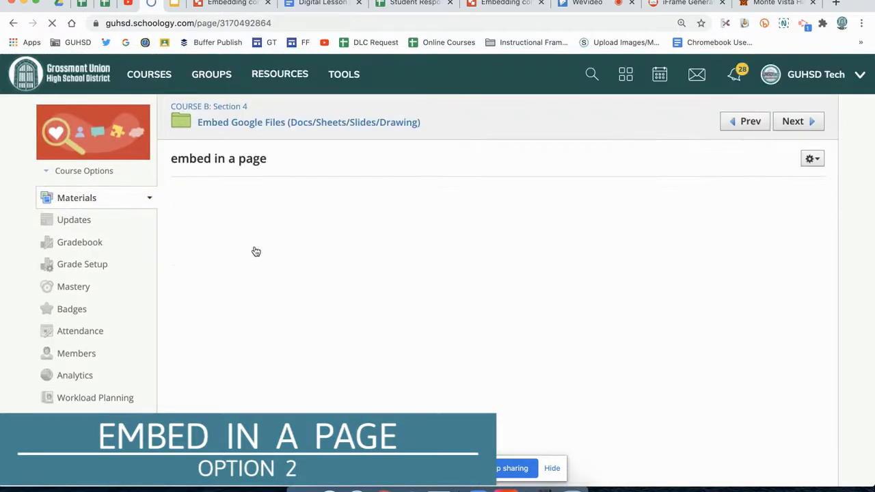
scroll(791, 228, "down", 2)
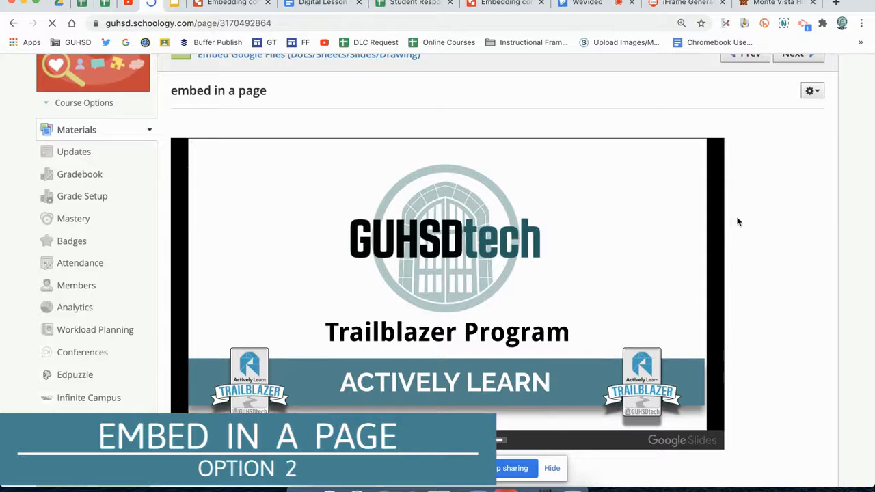
scroll(803, 220, "up", 1)
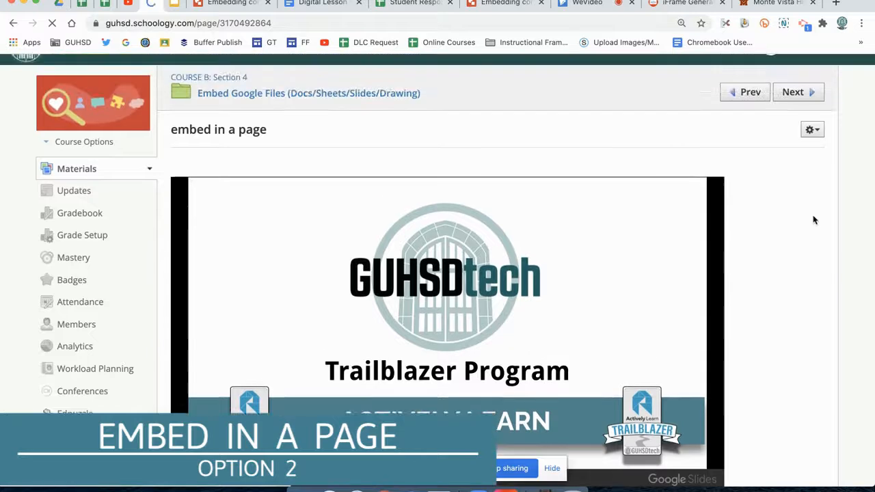
Edit the page to enlarge the embedded slides frame further by its upper-left corner, and save the changes
left_click(811, 133)
left_click(792, 151)
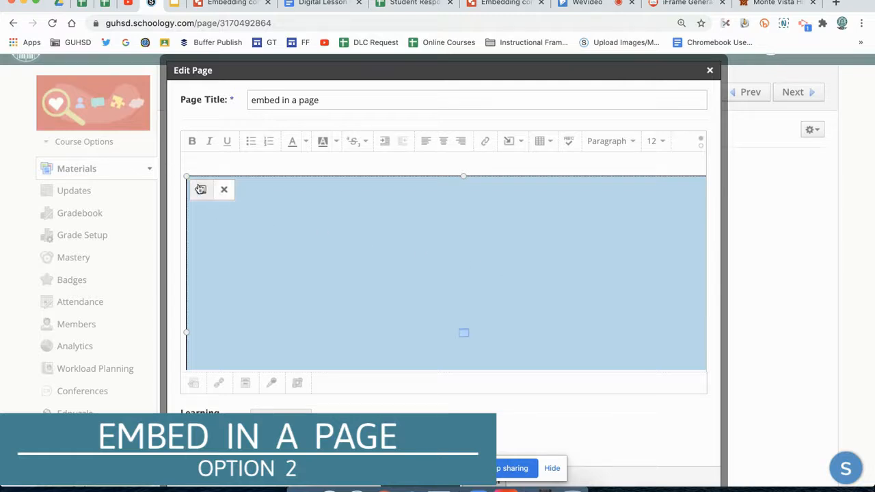
left_click_drag(186, 175, 135, 135)
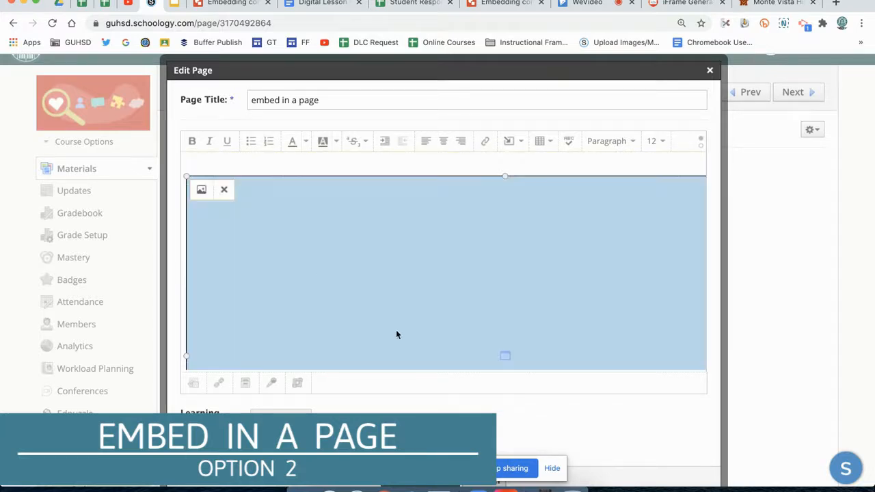
scroll(605, 416, "down", 1)
scroll(605, 416, "down", 1)
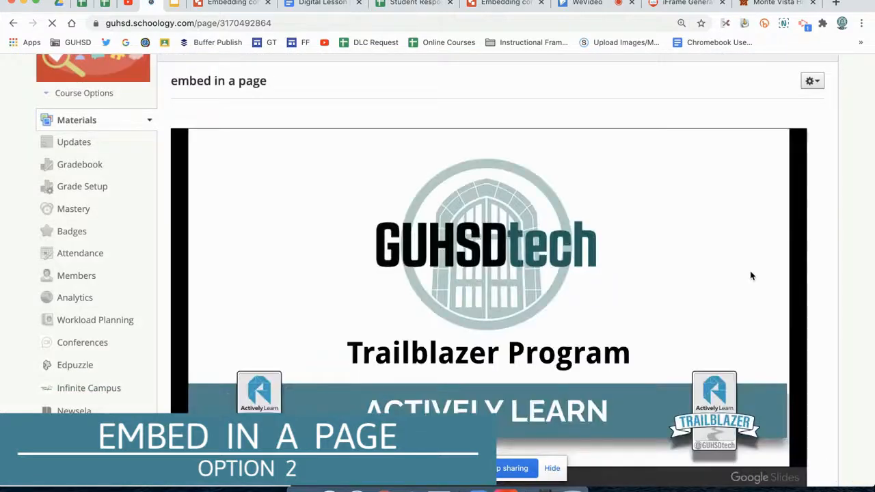
Examine how the enlarged slides fit within the page's content area
scroll(825, 226, "down", 1)
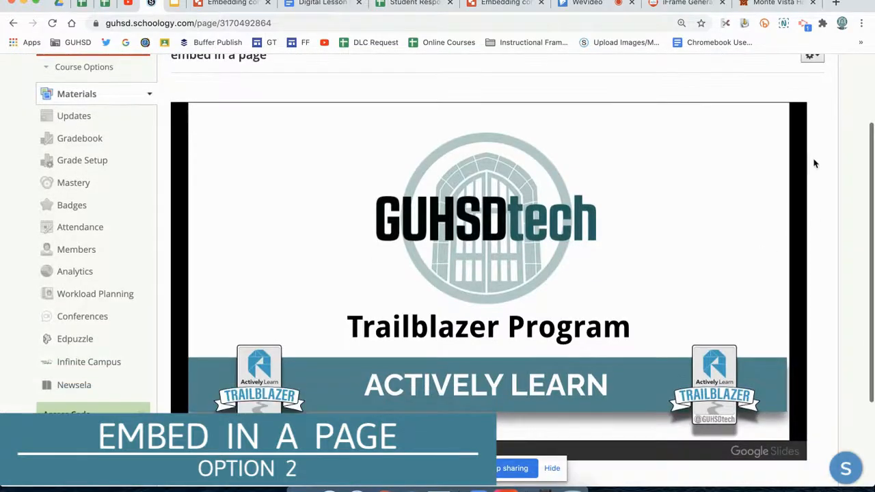
scroll(824, 224, "down", 1)
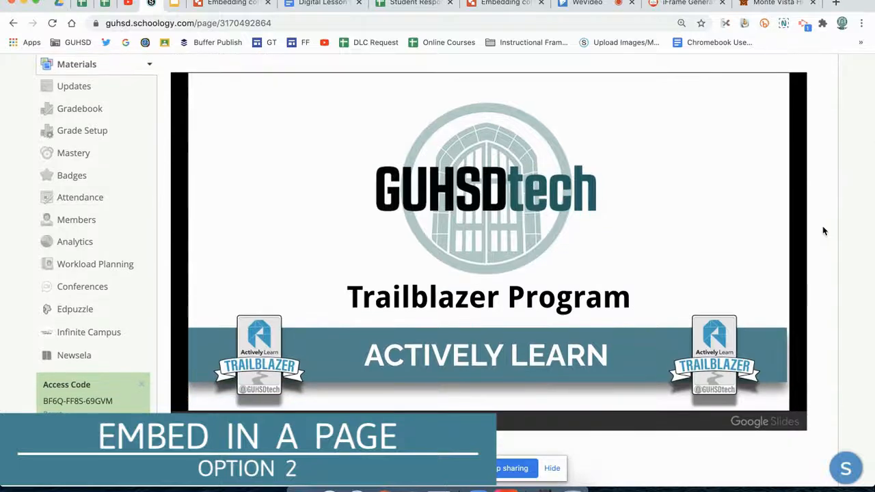
scroll(824, 230, "up", 3)
scroll(822, 229, "up", 2)
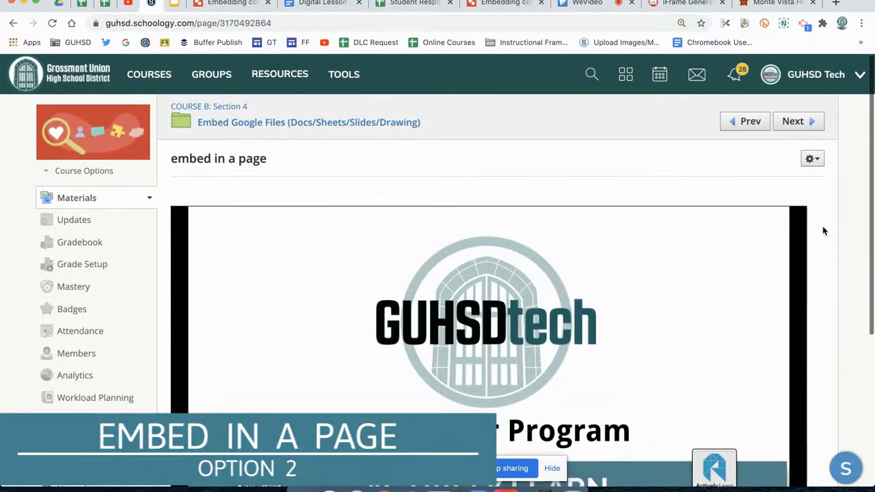
Open the page for editing and examine the width and height values in the slides' HTML embed code, then return to the visual editor
left_click(813, 159)
left_click(789, 180)
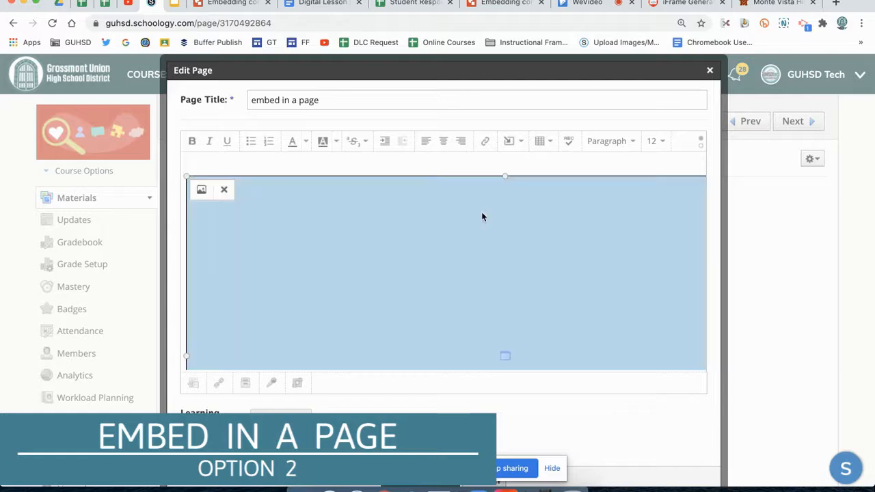
left_click(428, 164)
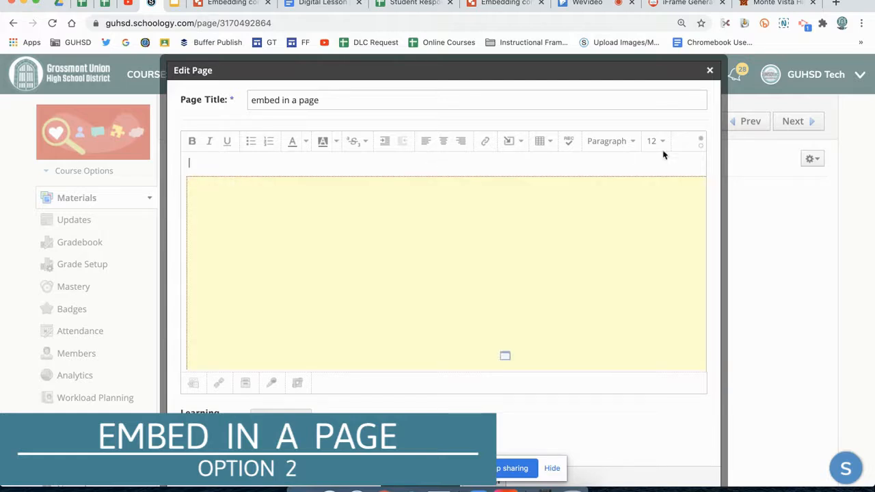
left_click(700, 149)
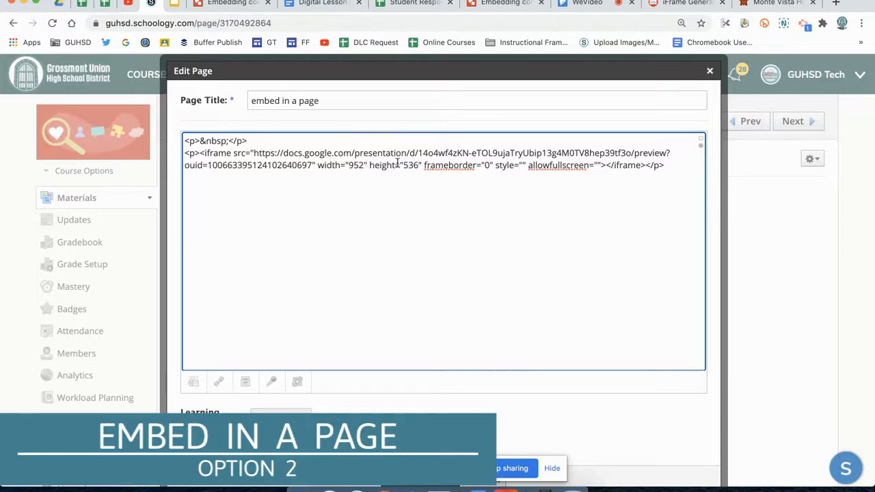
double_click(356, 165)
double_click(410, 166)
double_click(409, 166)
double_click(356, 166)
double_click(409, 165)
left_click(433, 166)
scroll(594, 415, "down", 1)
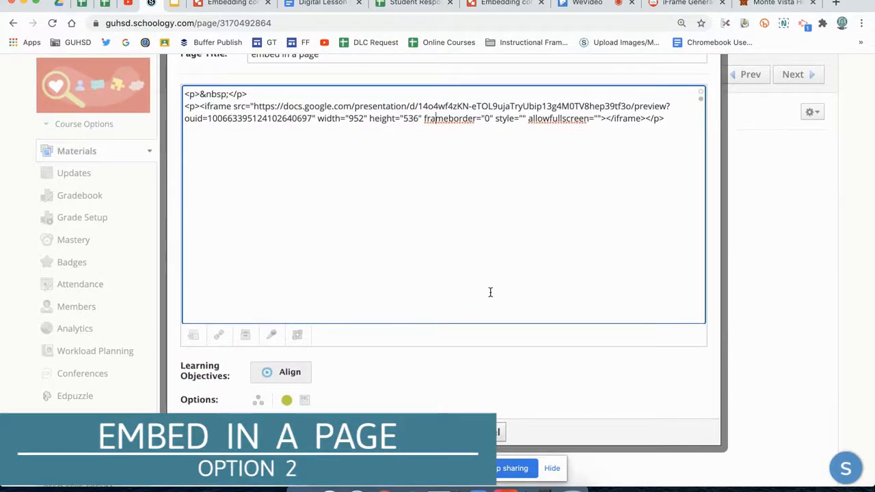
scroll(571, 270, "up", 1)
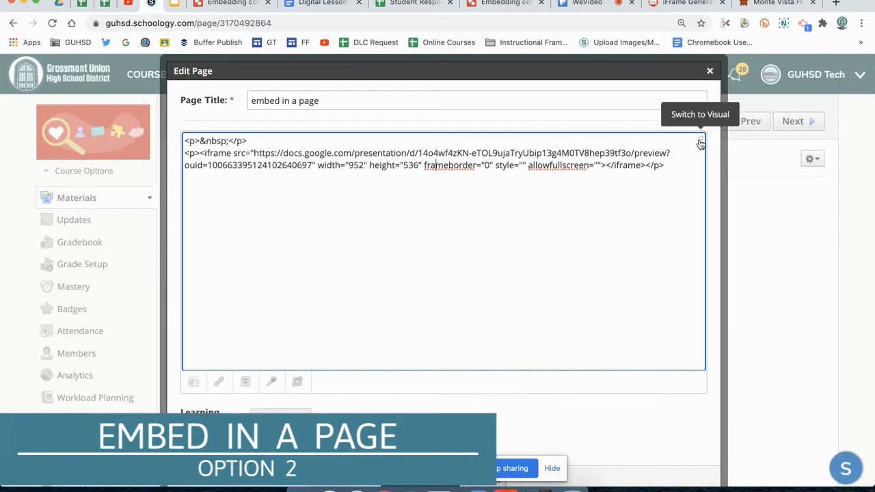
left_click(700, 141)
left_click(457, 232)
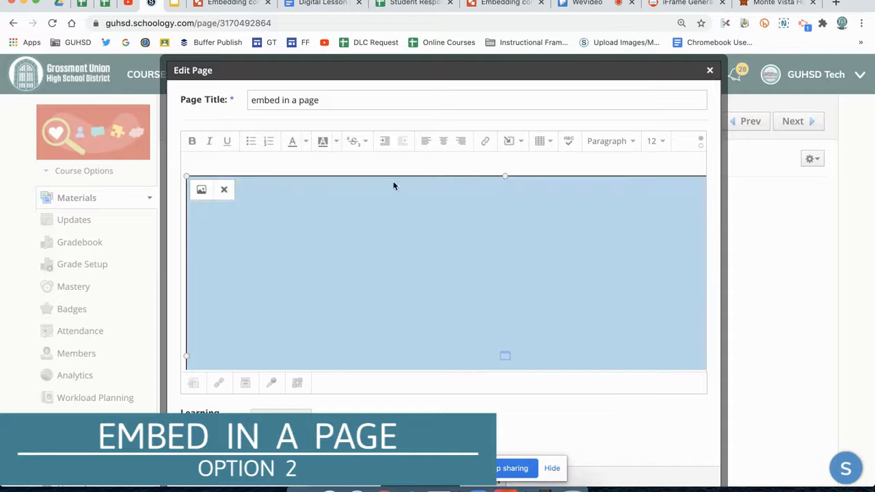
left_click(365, 166)
scroll(426, 253, "down", 5)
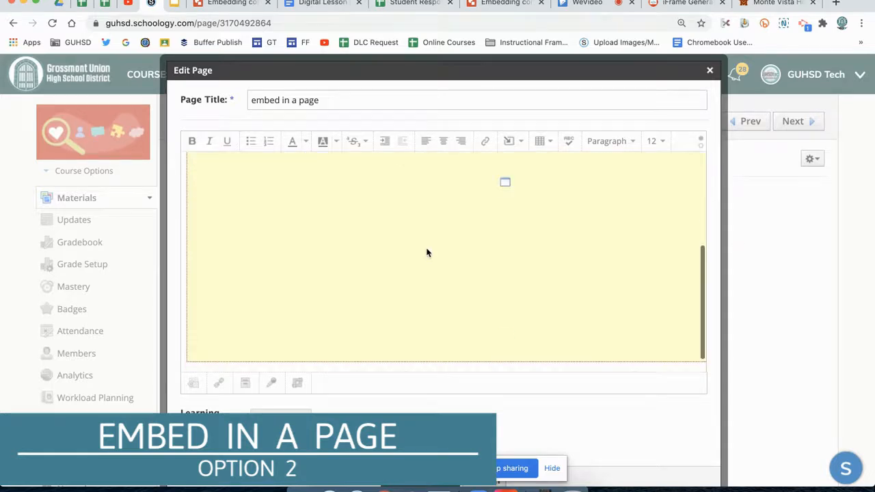
scroll(468, 190, "up", 5)
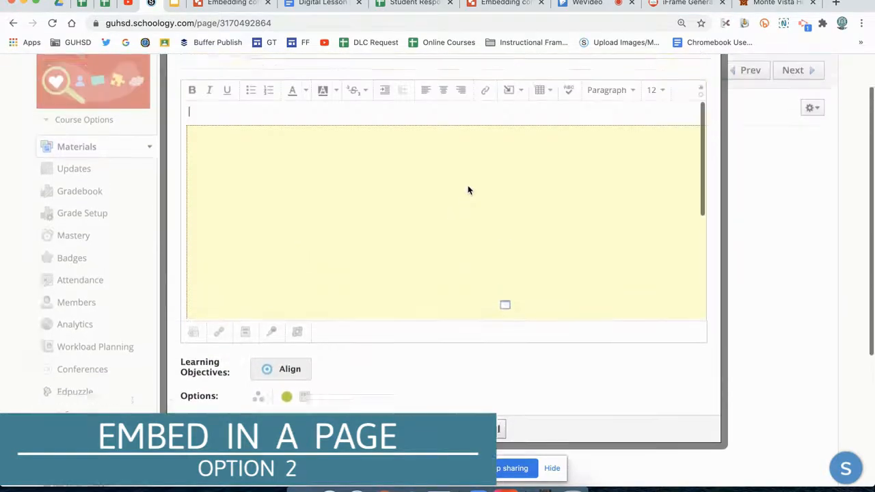
left_click(429, 228)
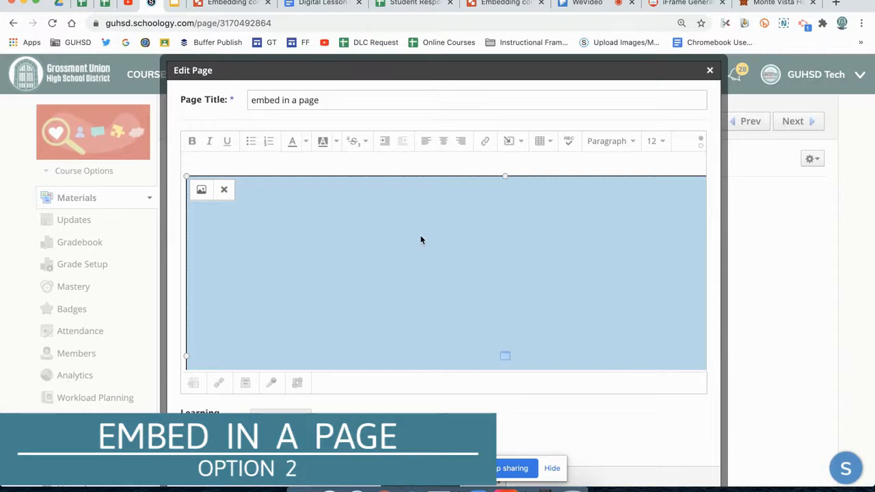
key("Right")
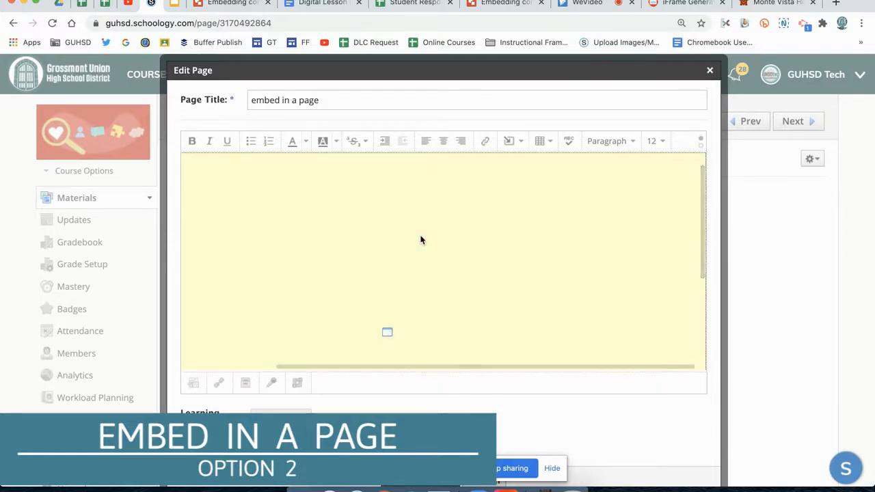
scroll(421, 240, "down", 5)
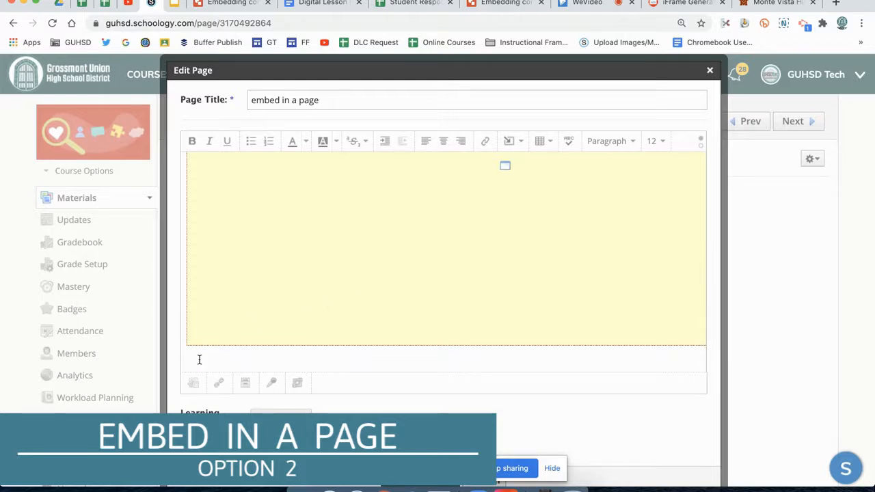
left_click(247, 314)
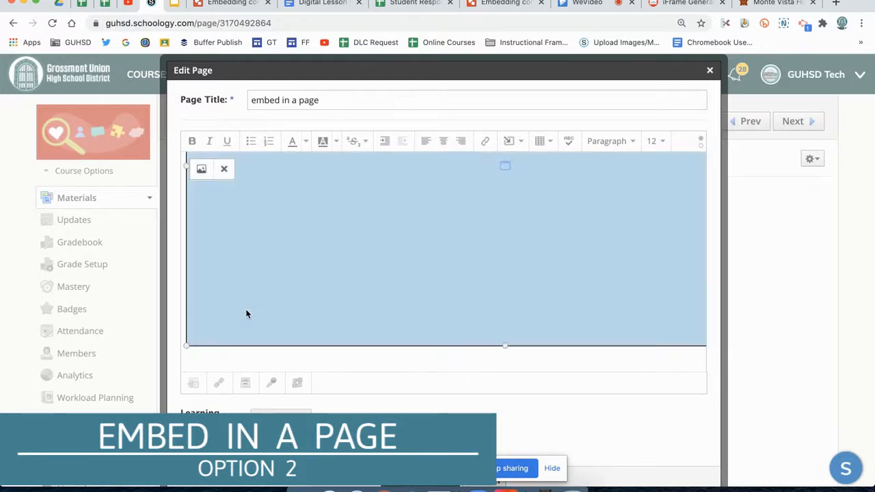
key("Delete")
key("super+z")
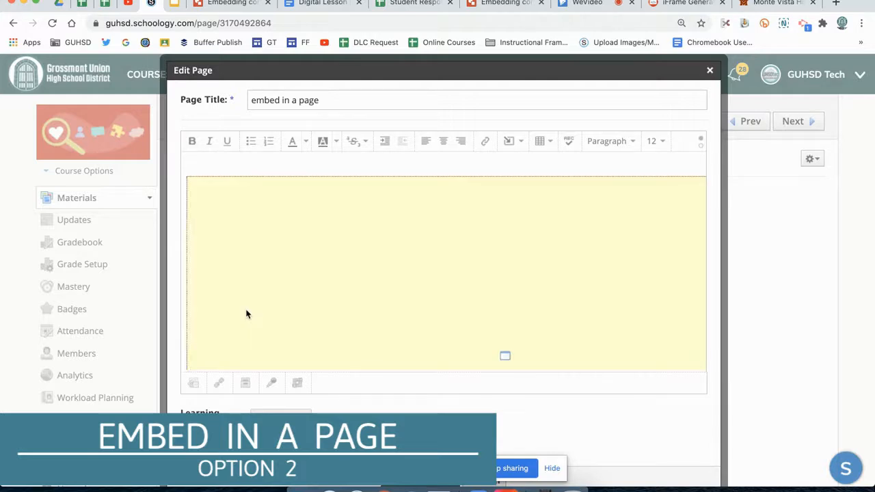
Place the cursor after the embedded slides frame and start a new line below it
scroll(214, 278, "down", 1)
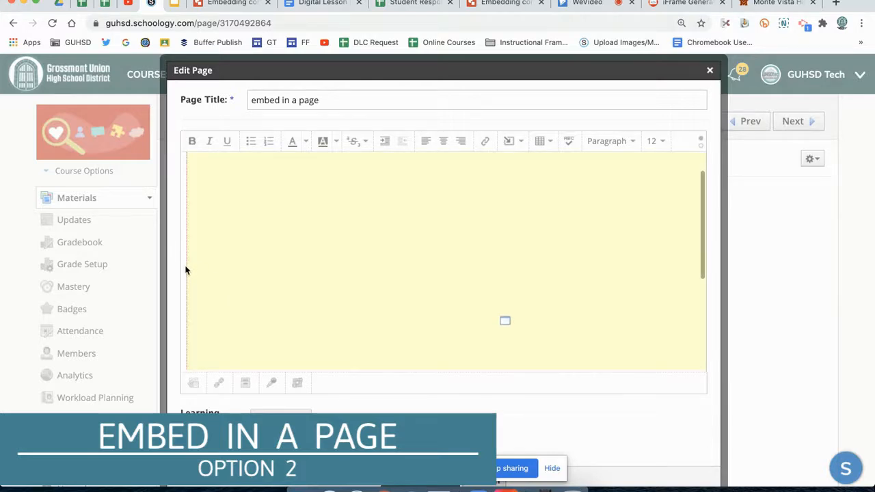
scroll(185, 276, "right", 3)
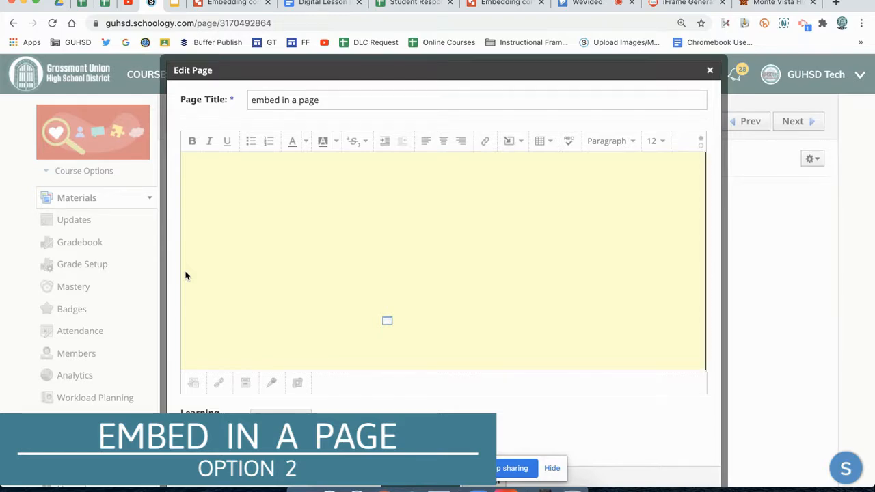
scroll(186, 275, "down", 5)
scroll(185, 276, "left", 3)
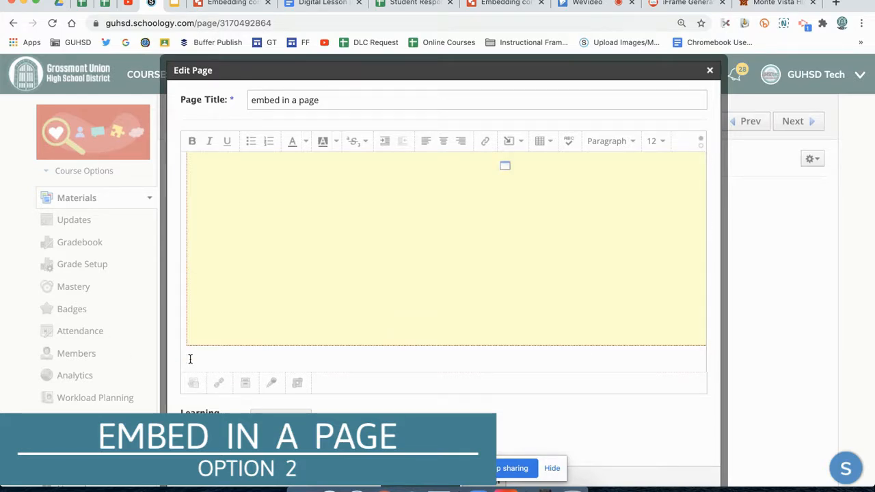
Search Google Drive resources for "embedding" and import "Embedding content in SGY course image tile" as an embed below the slides
left_click(522, 142)
left_click(625, 169)
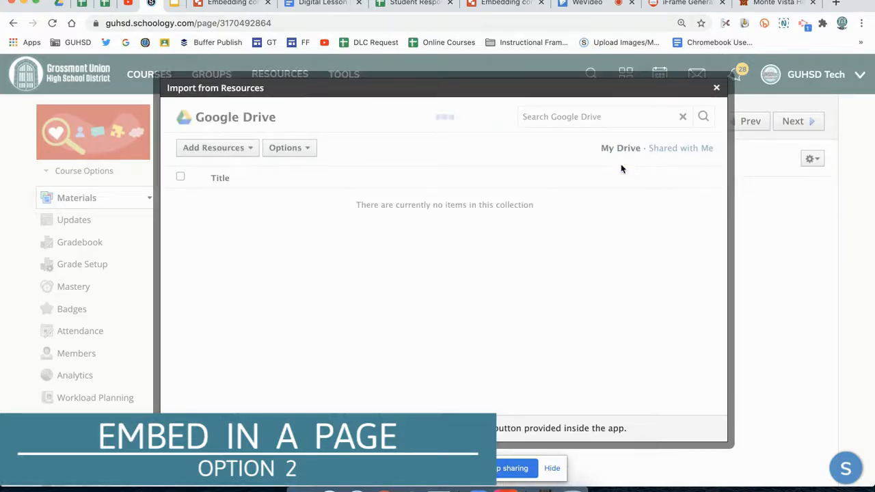
left_click(555, 117)
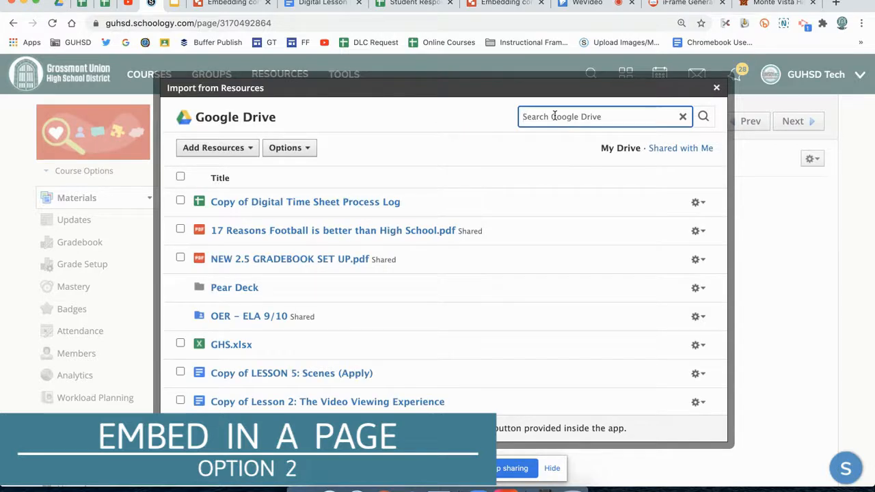
type("embedding")
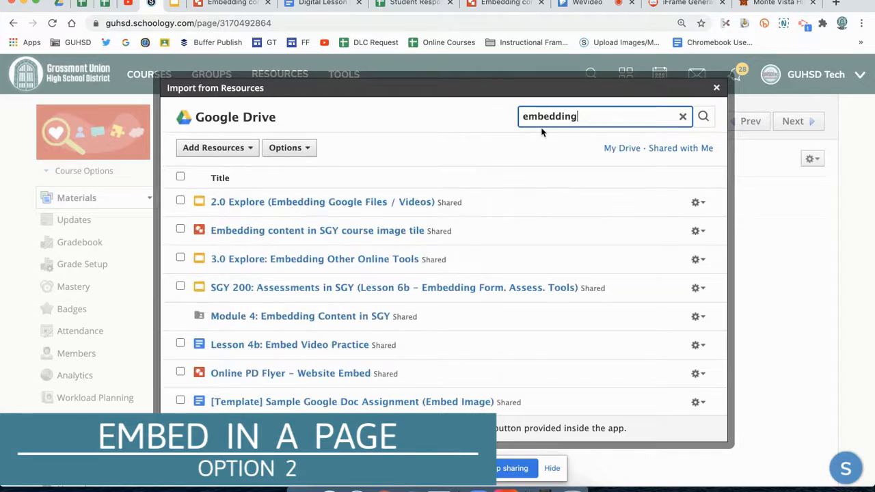
left_click(180, 229)
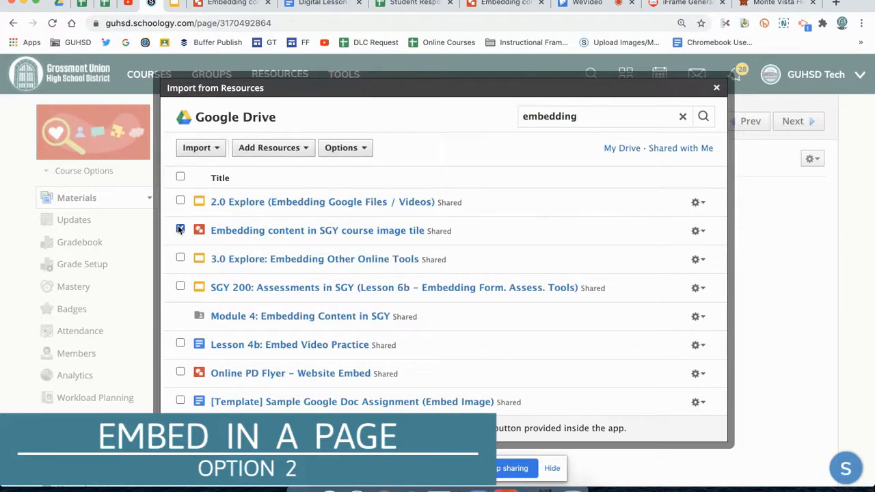
left_click(200, 148)
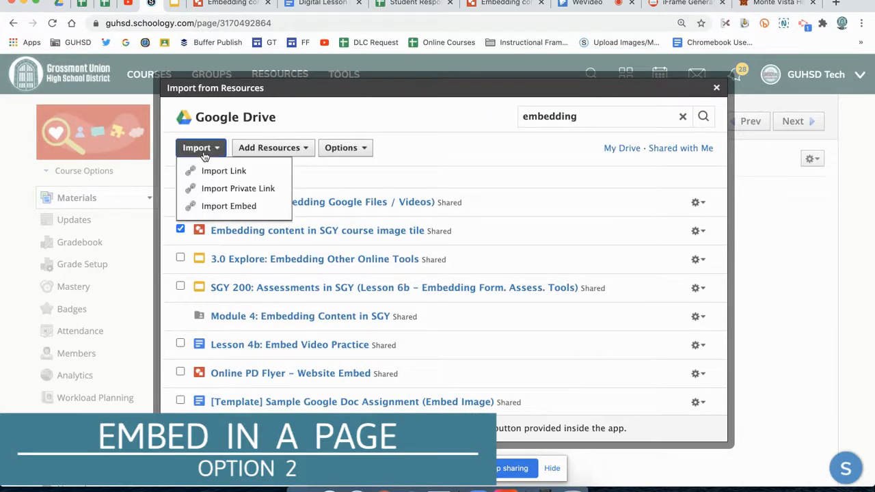
left_click(214, 207)
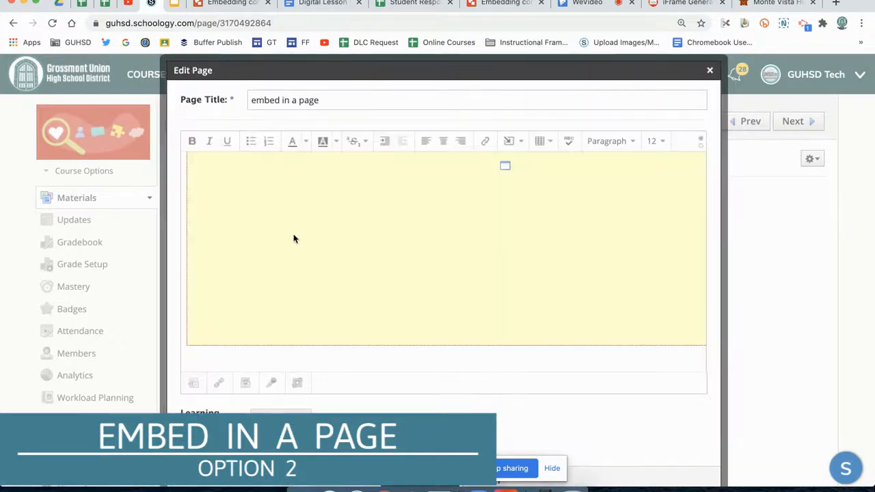
Set the embedded drawing's width to 952 and height to 536 in the page's HTML code, and save the changes
scroll(333, 258, "down", 2)
left_click(333, 258)
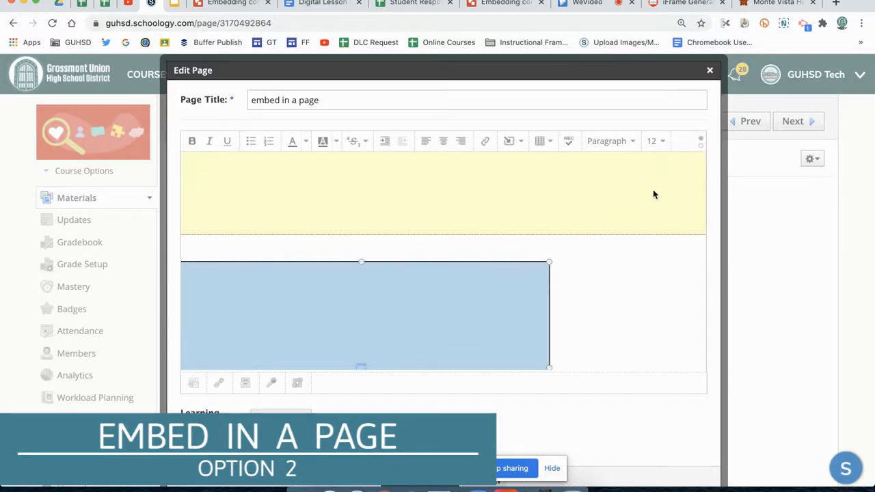
left_click(700, 144)
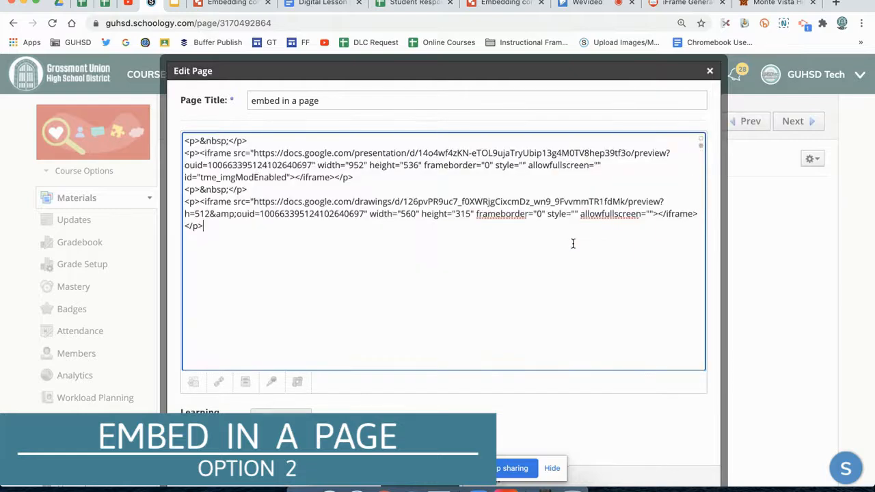
double_click(408, 213)
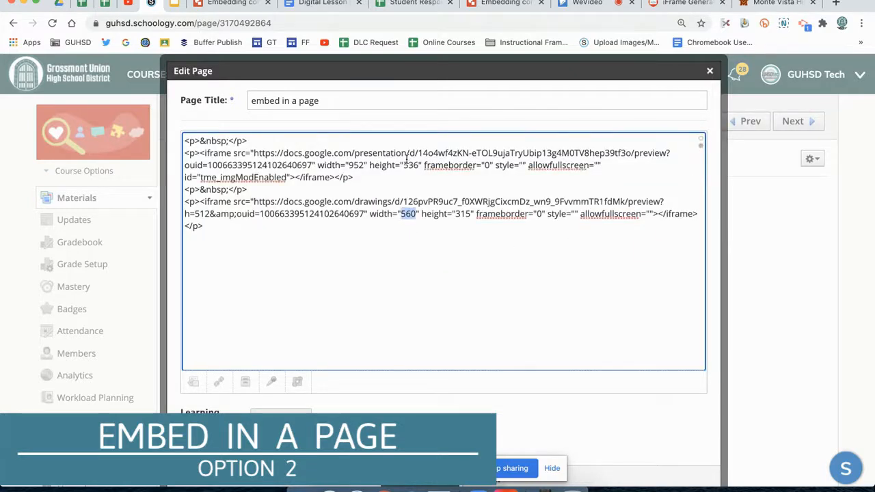
type("952")
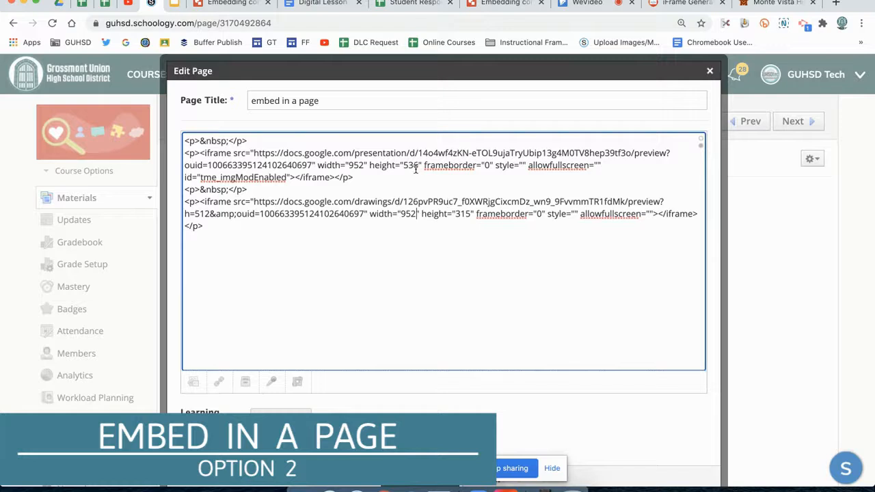
double_click(461, 214)
type("536")
scroll(409, 411, "down", 1)
left_click(421, 428)
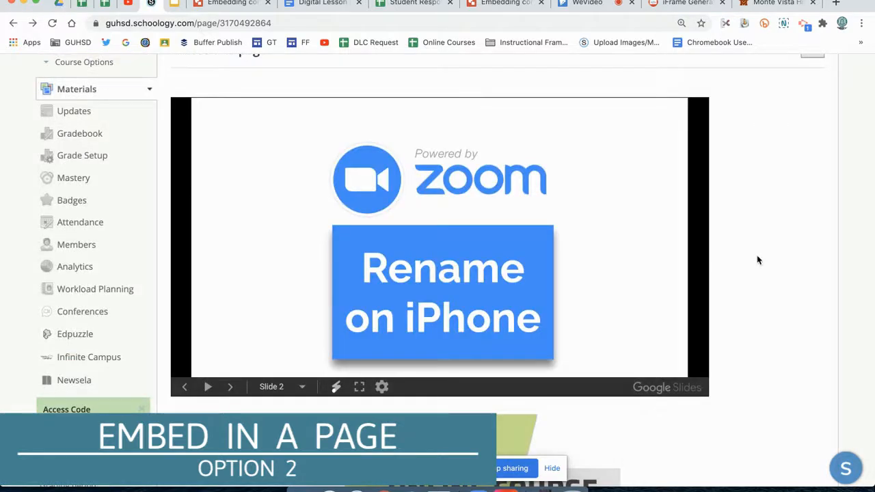
Examine how the embedded slides and the drawing below them display on the saved page
scroll(758, 260, "down", 5)
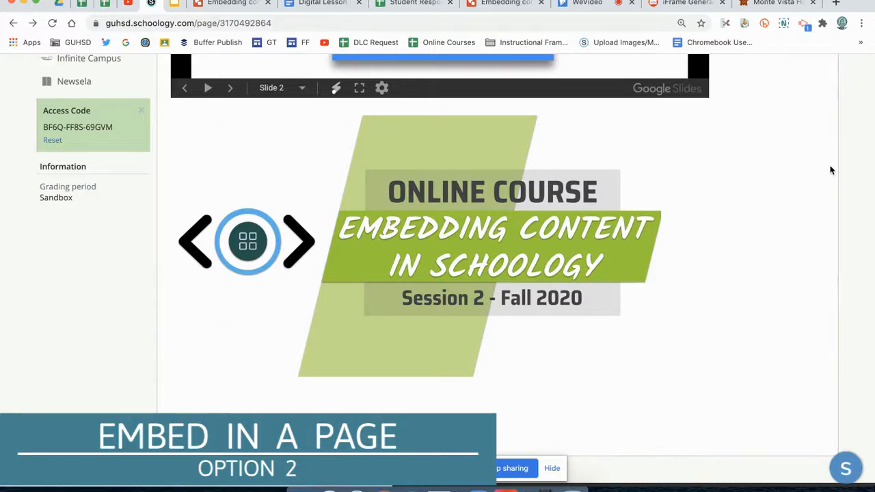
scroll(832, 170, "up", 10)
scroll(773, 170, "up", 2)
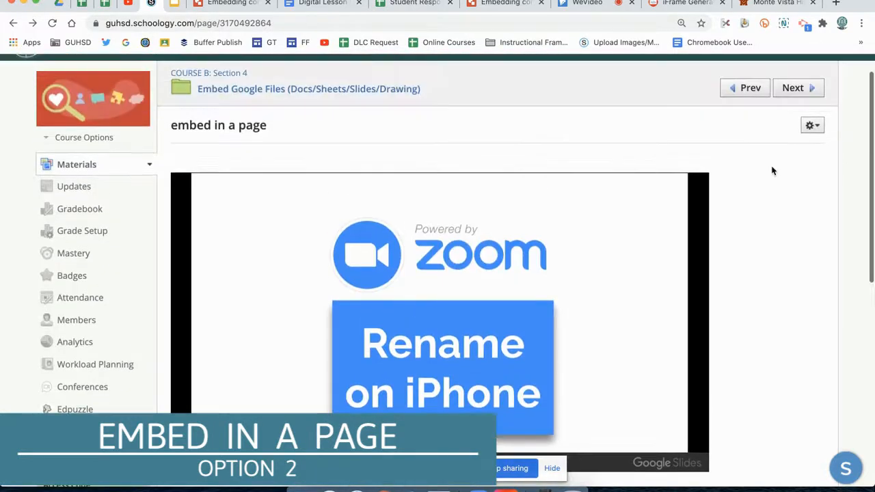
scroll(773, 171, "down", 1)
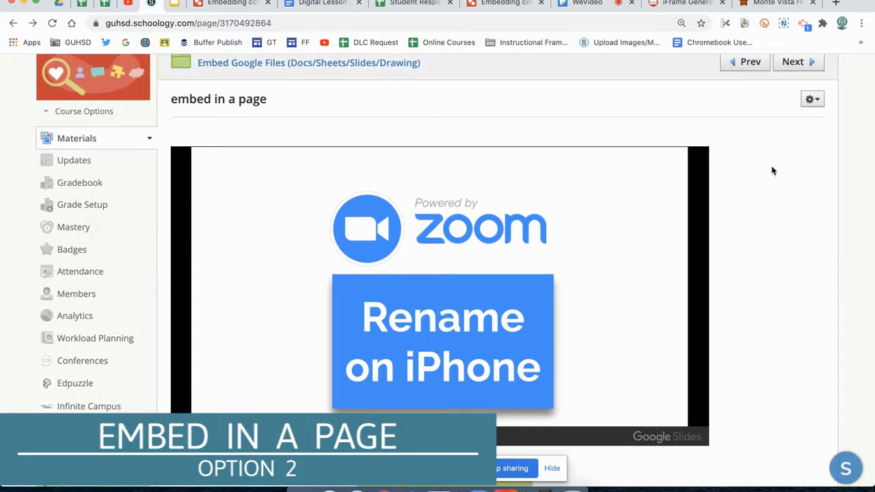
scroll(773, 171, "down", 1)
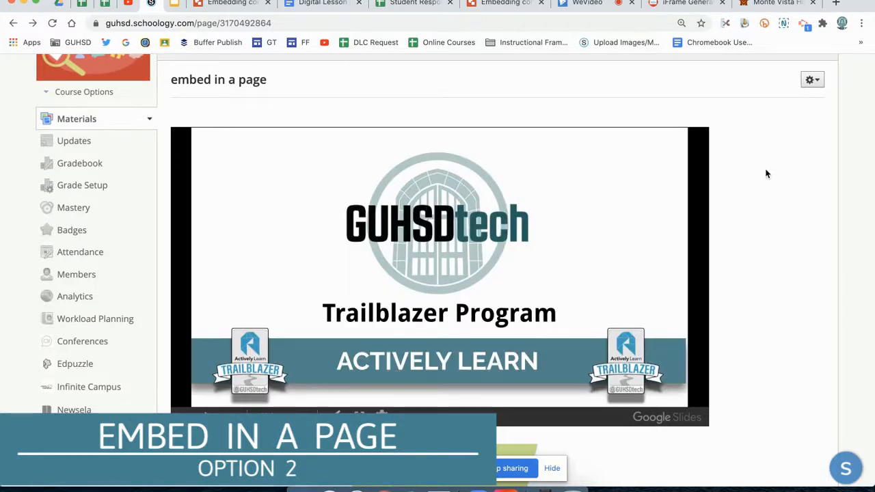
Edit the "embed in a page" page and add the line "CLick here to open in new tab" above the embedded slides
scroll(779, 144, "up", 1)
left_click(811, 120)
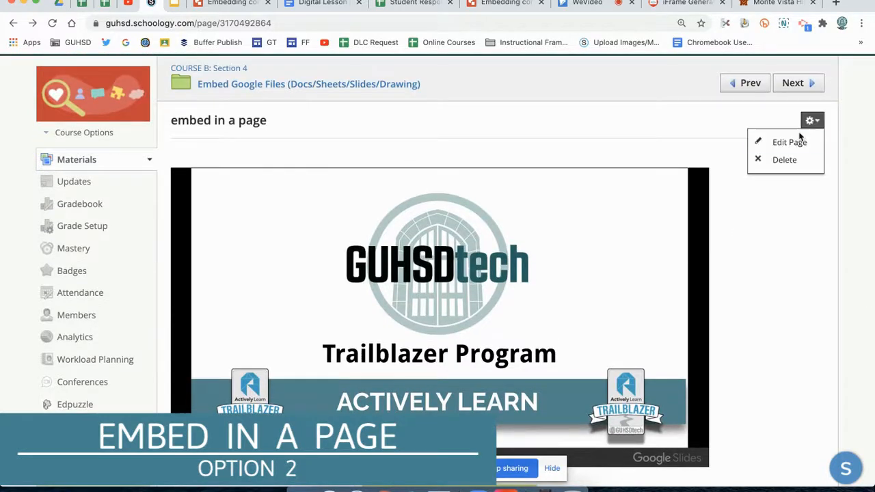
left_click(797, 140)
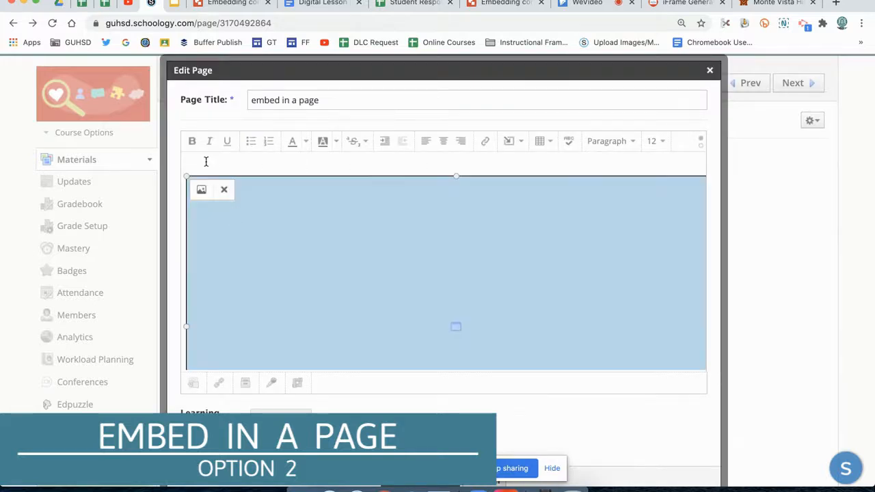
left_click(206, 162)
left_click(231, 205)
left_click(203, 163)
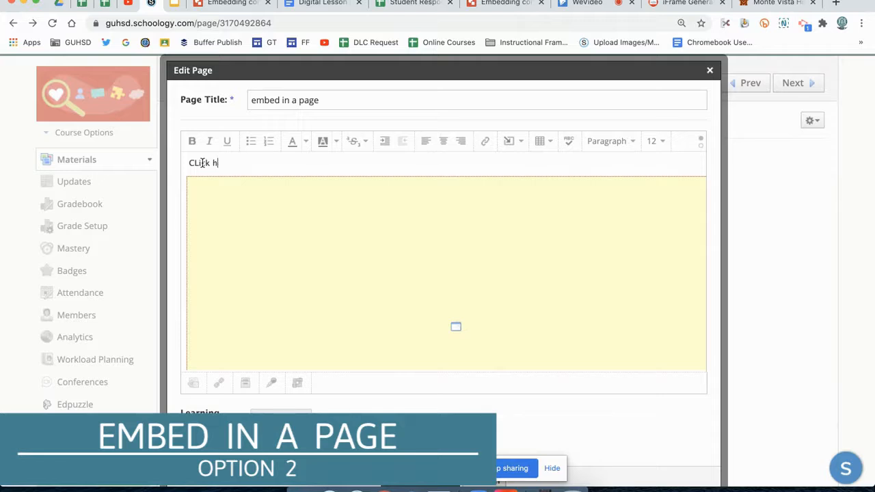
type("CLick here to open in new tab")
Link the "CLick here to open in new tab" text to the share link copied from the "ScreenCasting Intro and Ending Slides TEMPLATES" presentation
triple_click(198, 163)
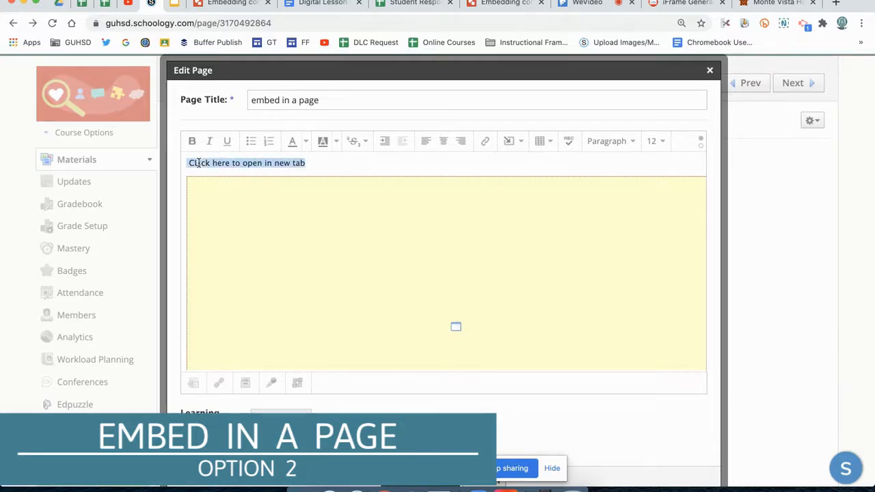
left_click(486, 141)
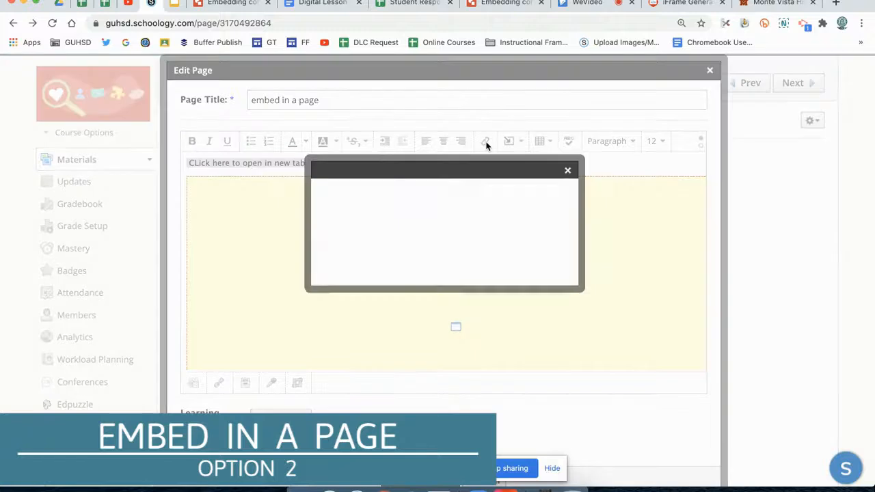
left_click(172, 6)
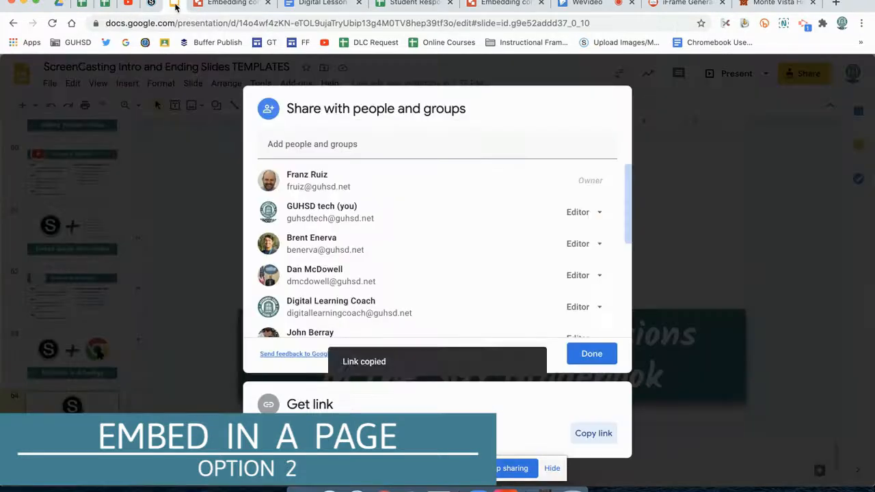
left_click(592, 435)
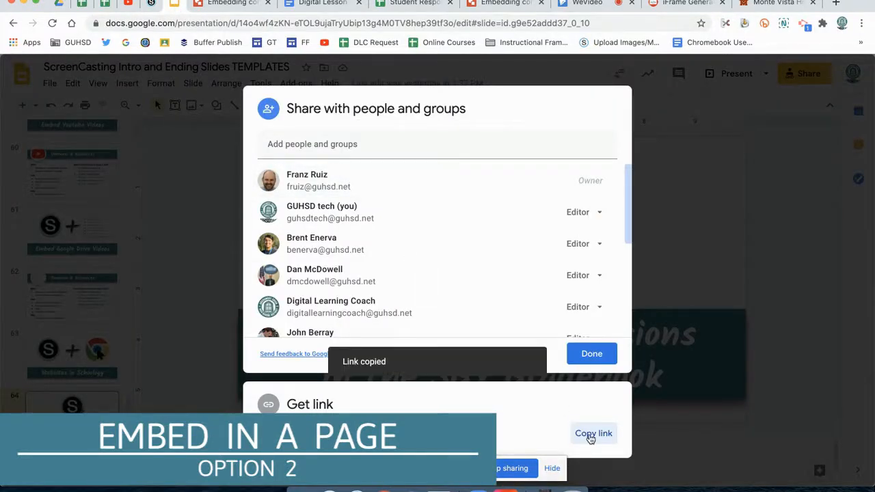
left_click(151, 6)
left_click(395, 197)
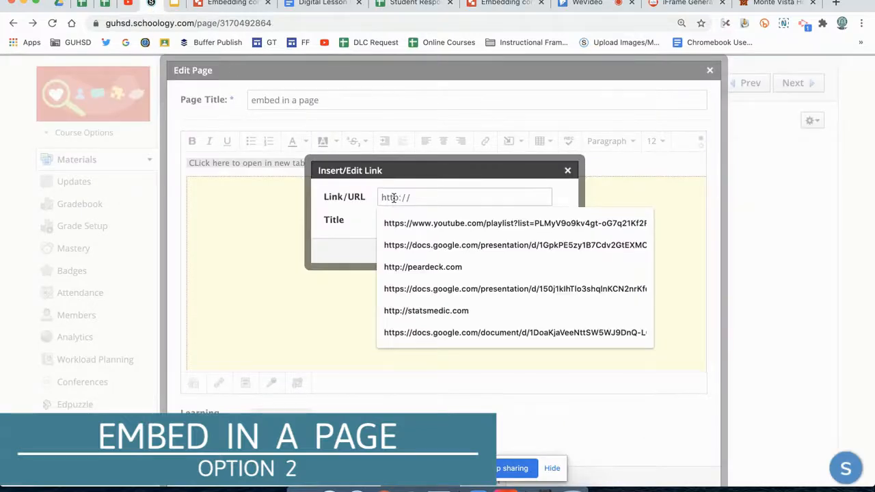
key("super+v")
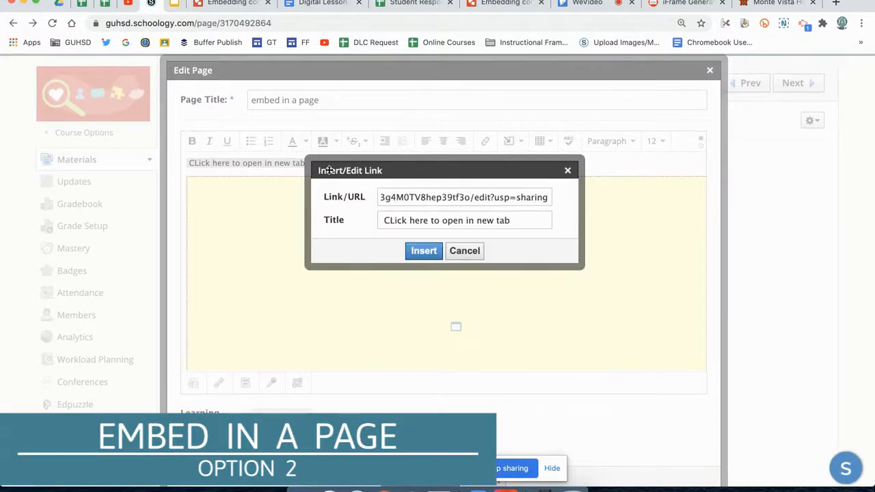
left_click(426, 253)
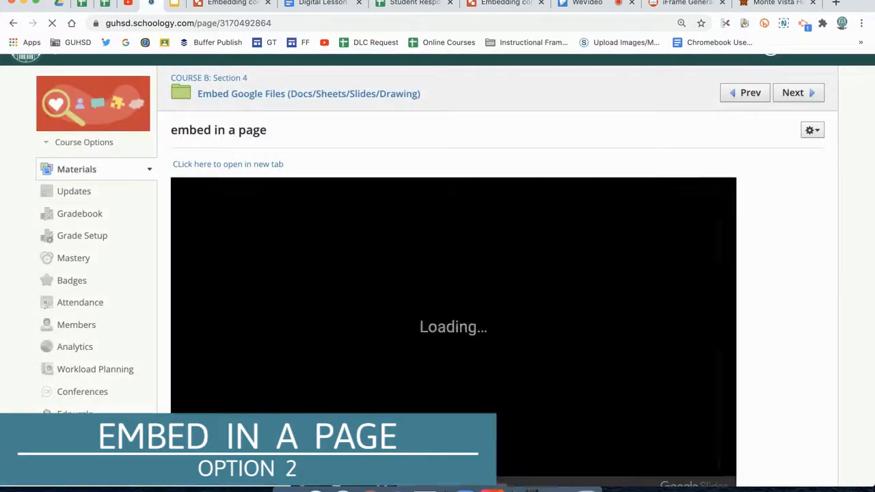
Test the "CLick here to open in new tab" link on the saved page and return to the page
scroll(783, 205, "down", 1)
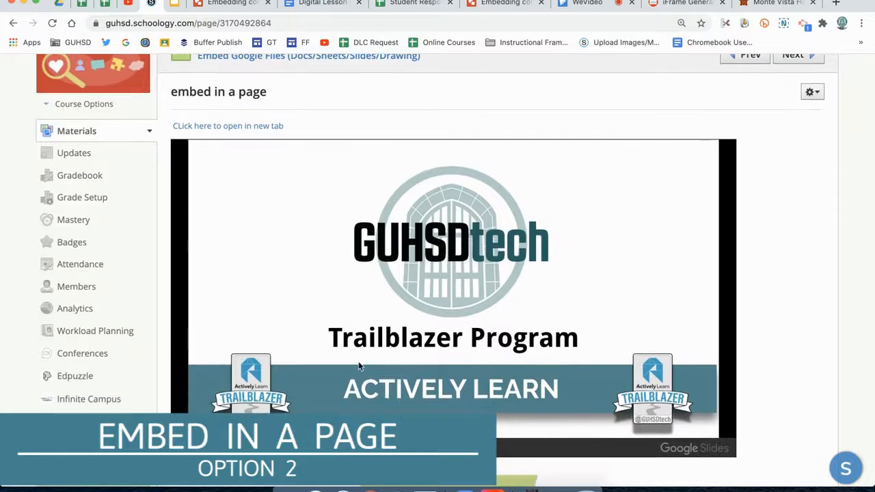
left_click(261, 127)
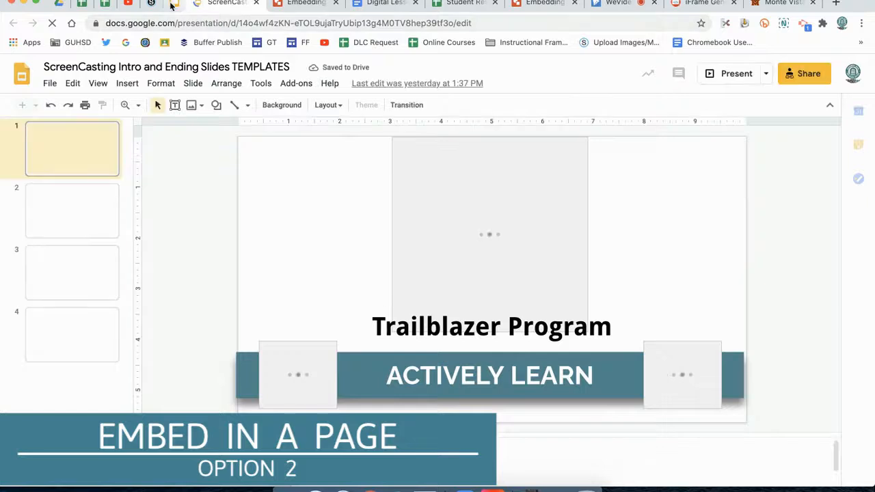
left_click(148, 4)
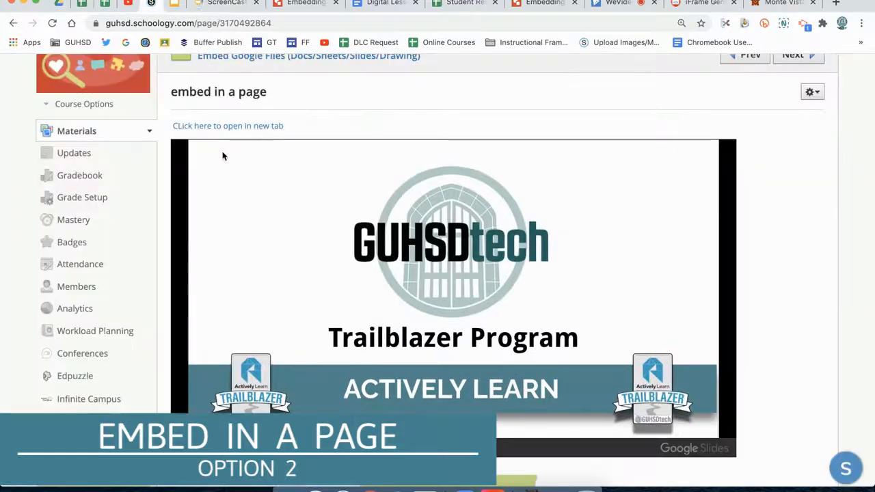
scroll(793, 155, "up", 1)
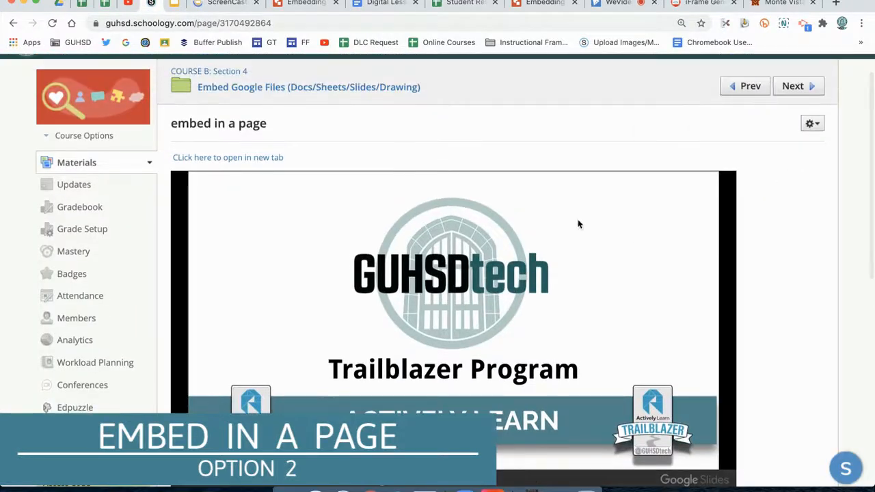
scroll(757, 290, "down", 5)
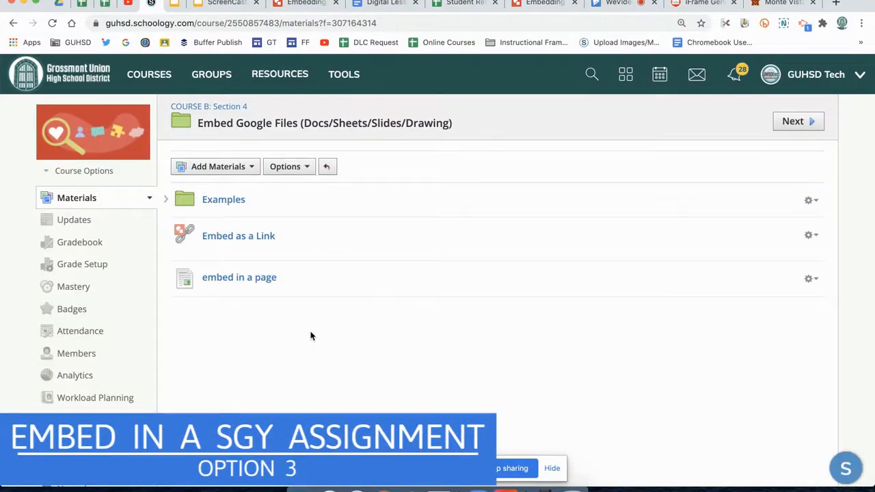
Start a new assignment in the "Embed Google Files (Docs/Sheets/Slides/Drawing)" folder
left_click(238, 169)
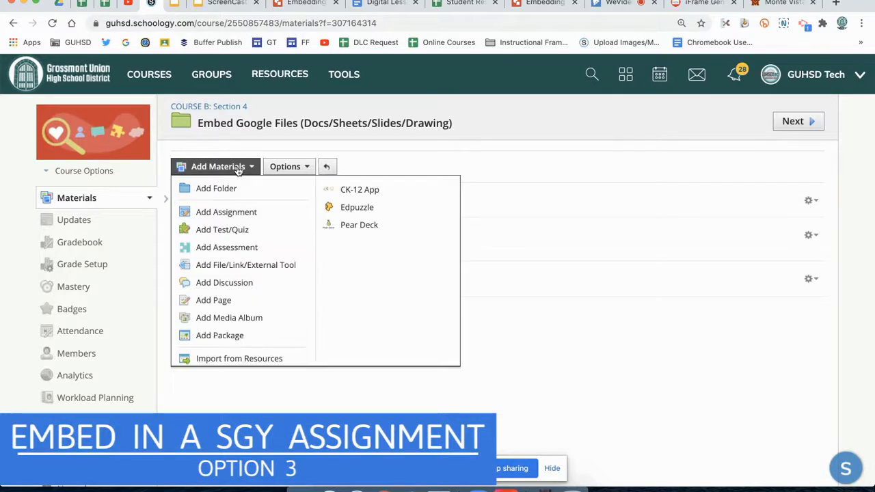
left_click(246, 214)
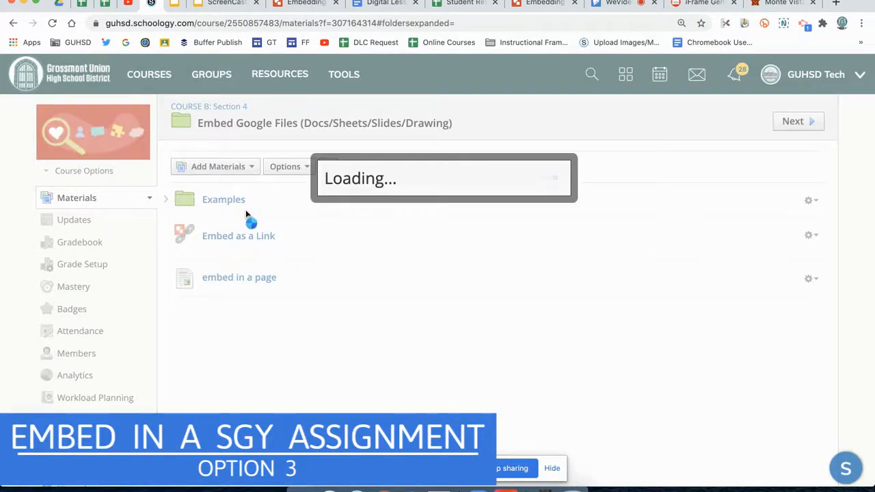
left_click(258, 155)
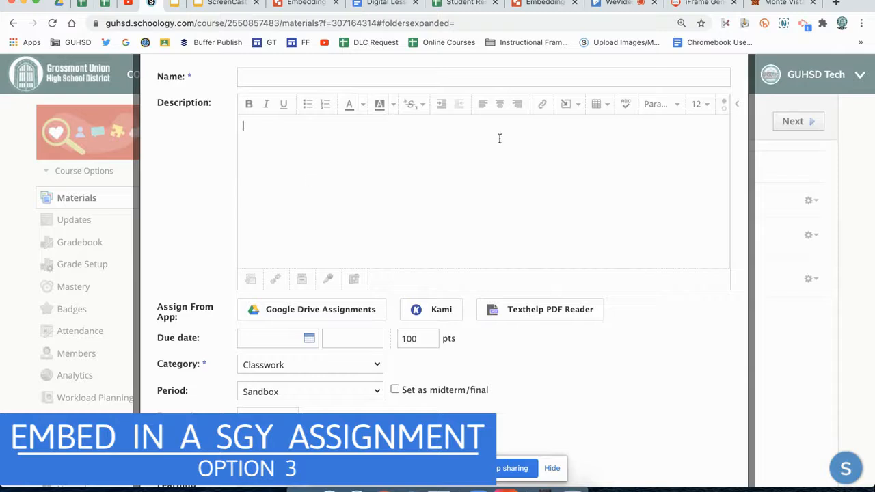
From the assignment's description, open the Google Drive Resource App and search it for "SCREENCASTING"
left_click(577, 107)
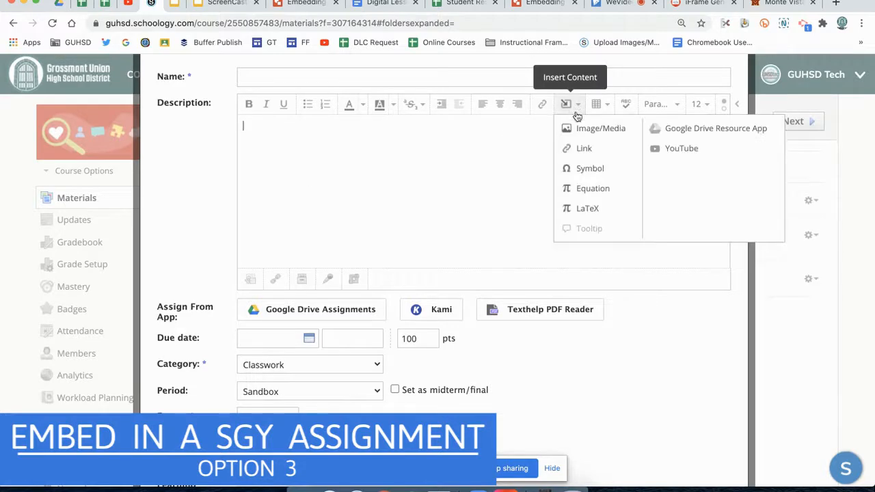
left_click(688, 130)
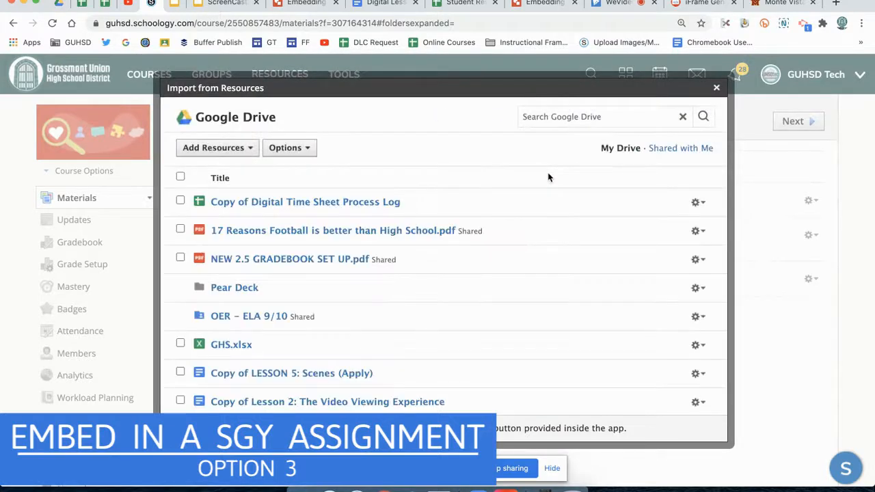
scroll(255, 268, "down", 1)
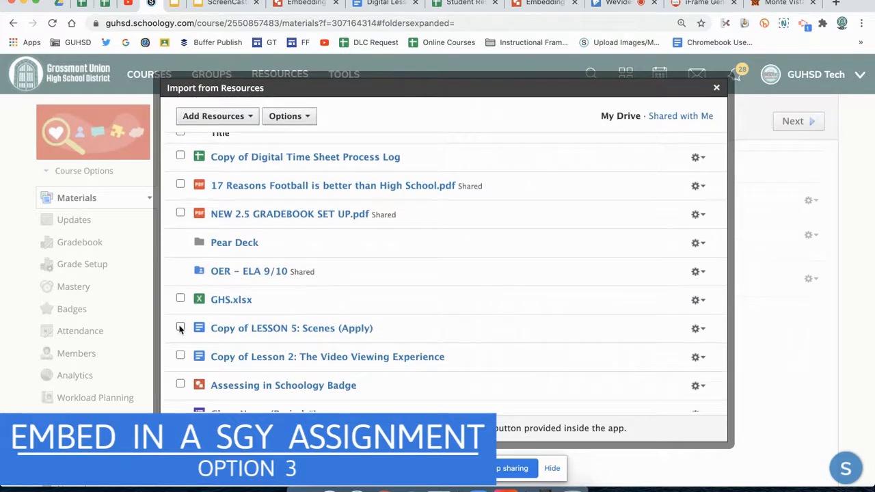
scroll(465, 246, "up", 1)
left_click(557, 118)
type("SCFREENCASTING")
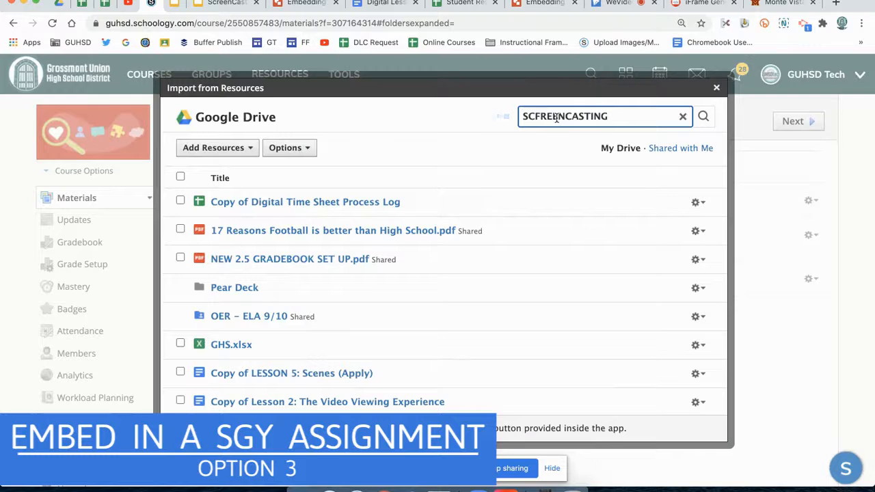
key("Return")
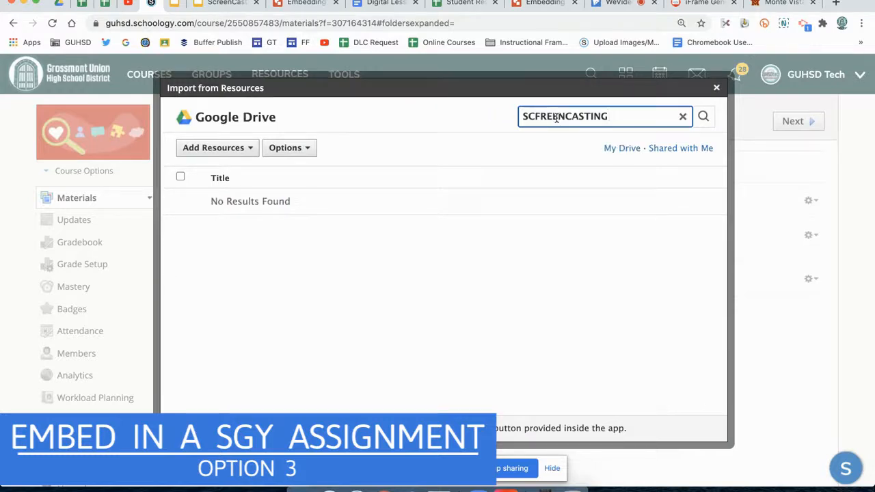
left_click(541, 116)
key("BackSpace")
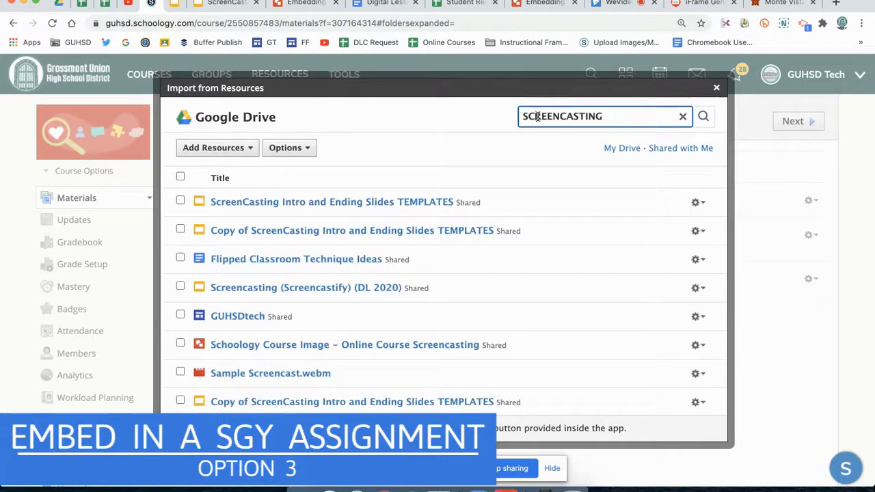
Import "ScreenCasting Intro and Ending Slides TEMPLATES" into the assignment description as an embed
left_click(180, 200)
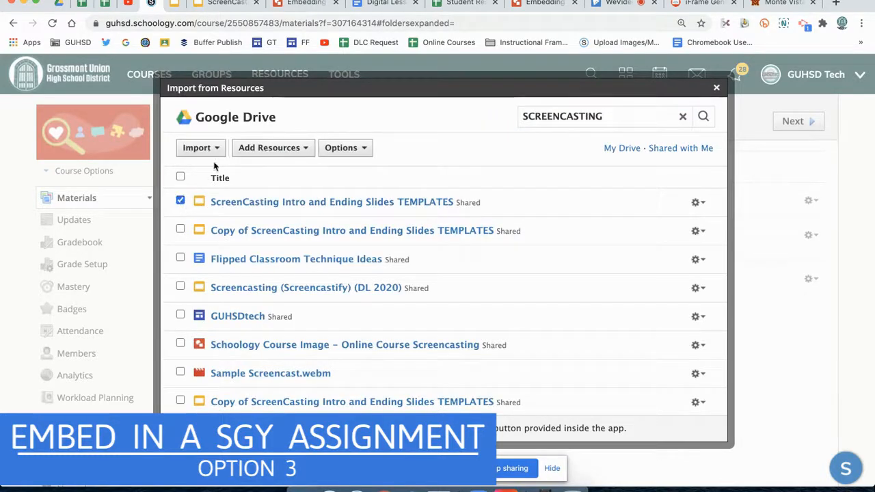
left_click(197, 147)
left_click(213, 204)
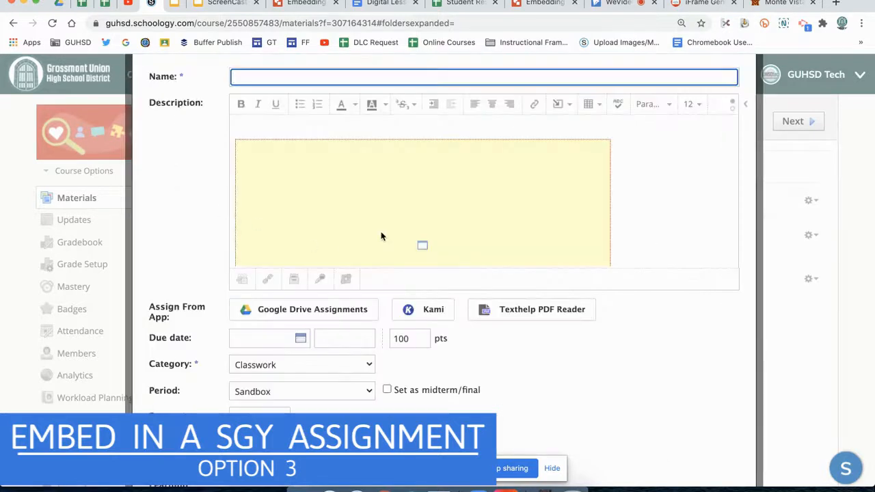
Enlarge the embedded slides frame in the description to about 752 by 423 and check its width and height in the HTML code
left_click(381, 237)
left_click_drag(611, 139, 750, 98)
left_click(733, 112)
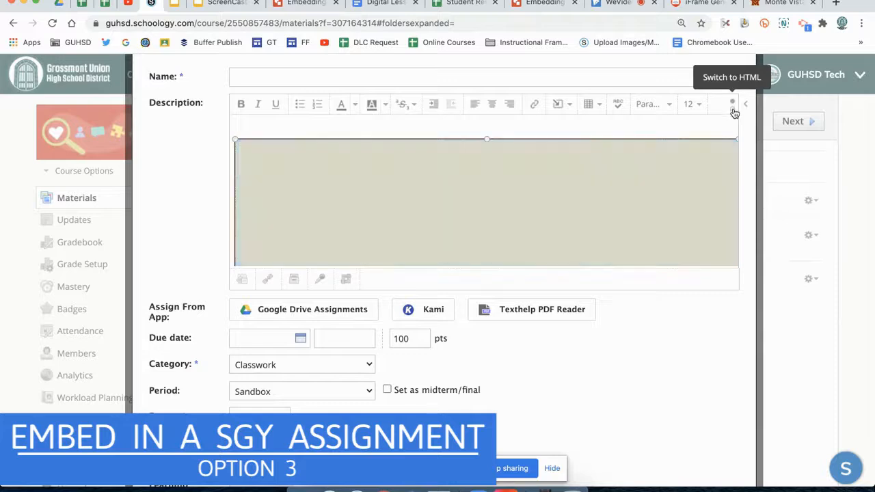
double_click(461, 129)
double_click(406, 127)
left_click(455, 127)
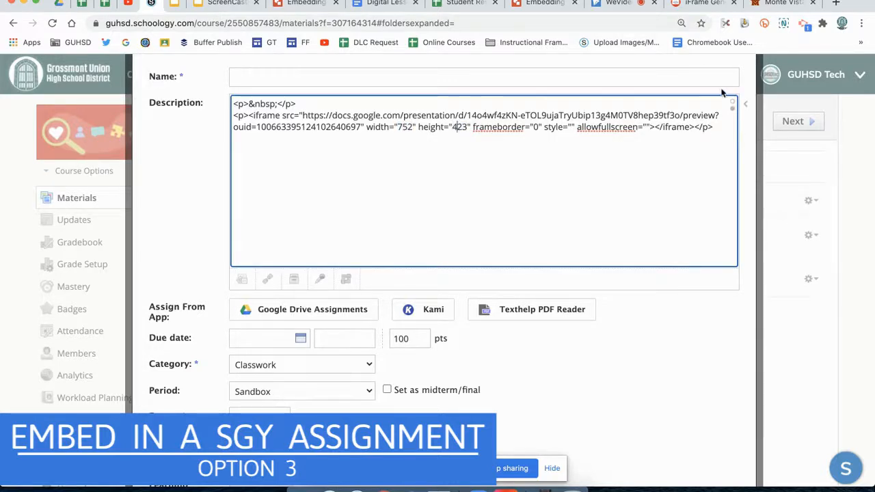
left_click(733, 102)
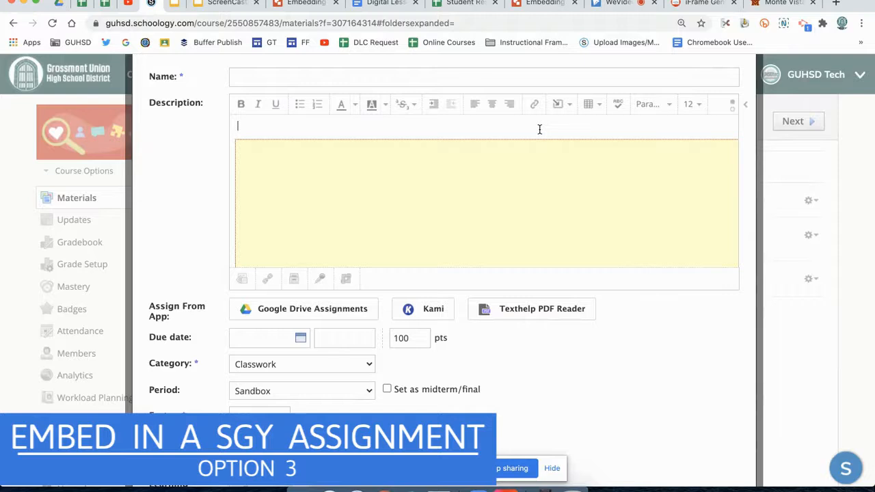
Name the assignment "embed in assignment"
left_click(432, 76)
type("embed")
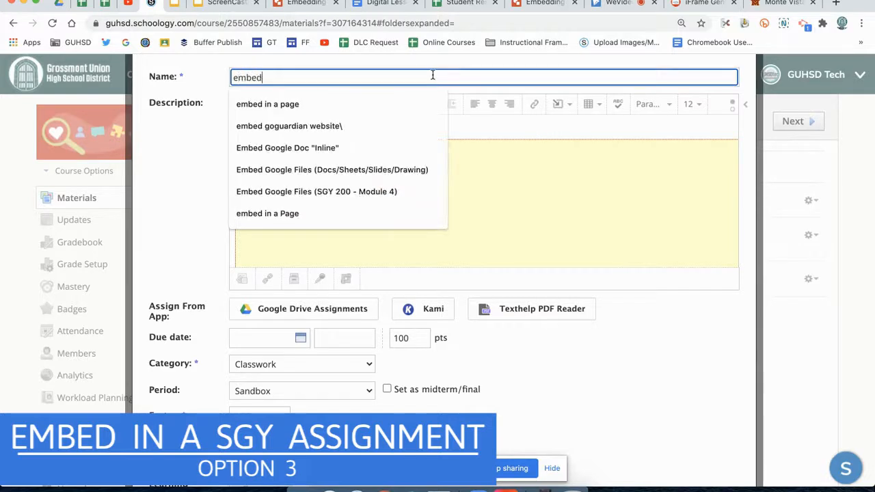
type(" in assignment")
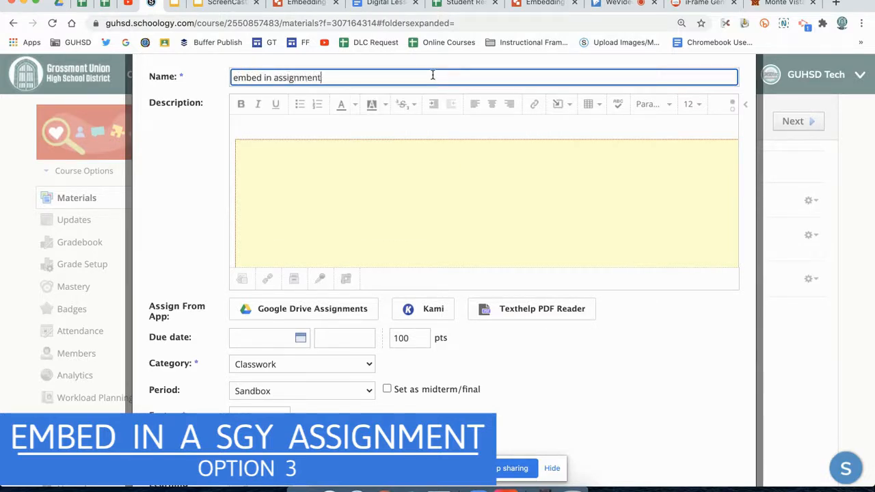
Paste the presentation's copied share link on the empty line above the embedded slides in the assignment description
scroll(541, 359, "down", 2)
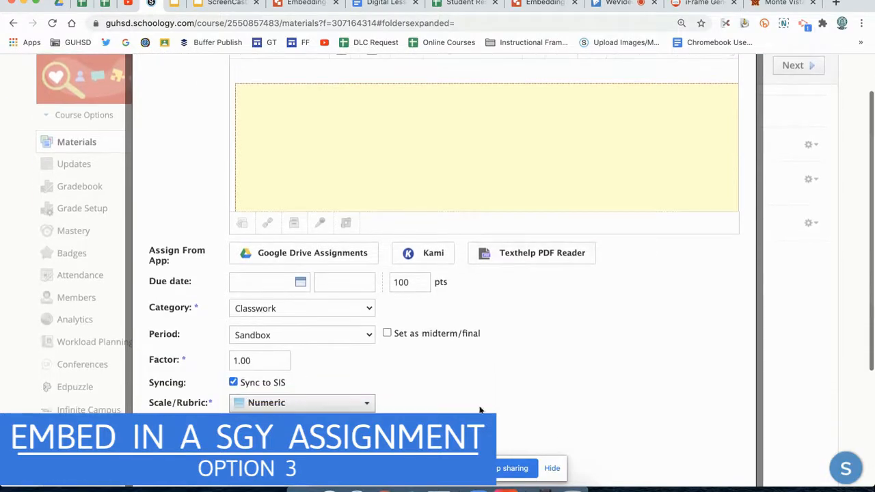
scroll(494, 297, "up", 2)
left_click(327, 123)
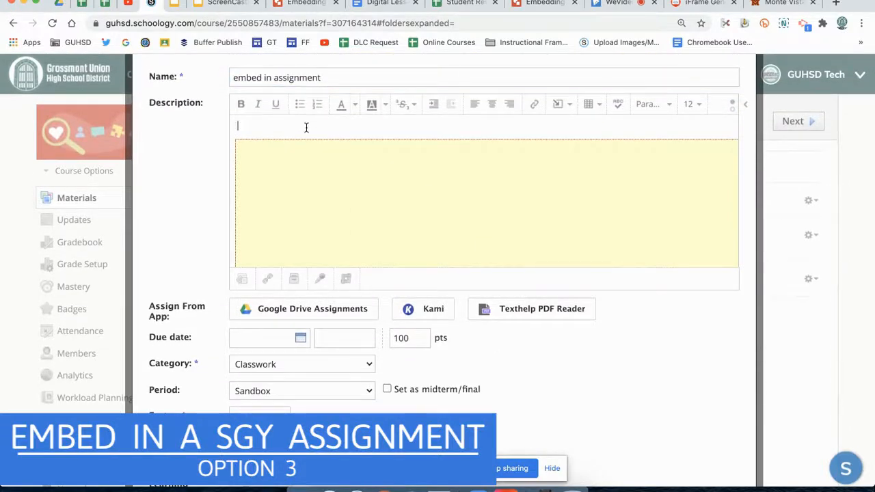
key("super+v")
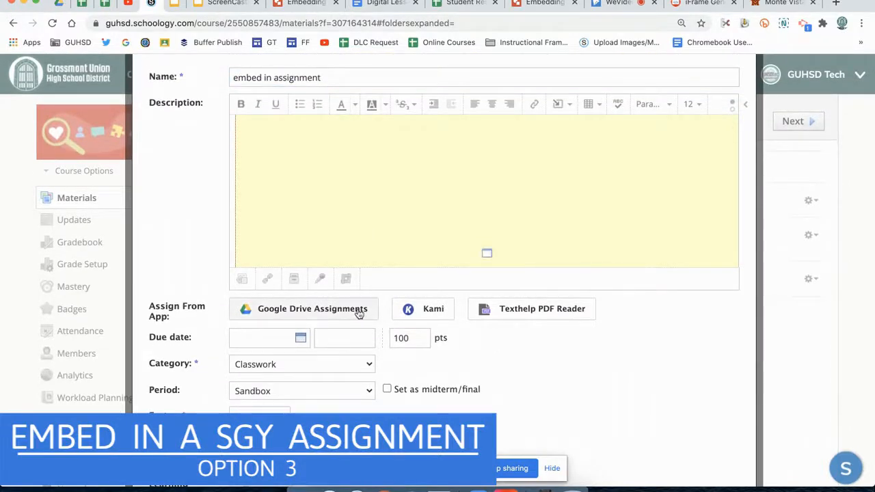
scroll(540, 367, "down", 4)
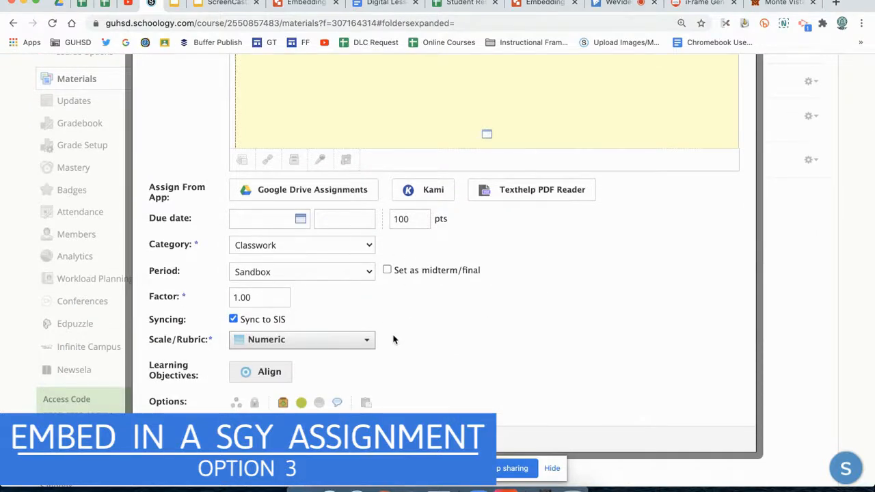
Create the "embed in assignment" assignment and open it to check how the embedded slides display
left_click(172, 440)
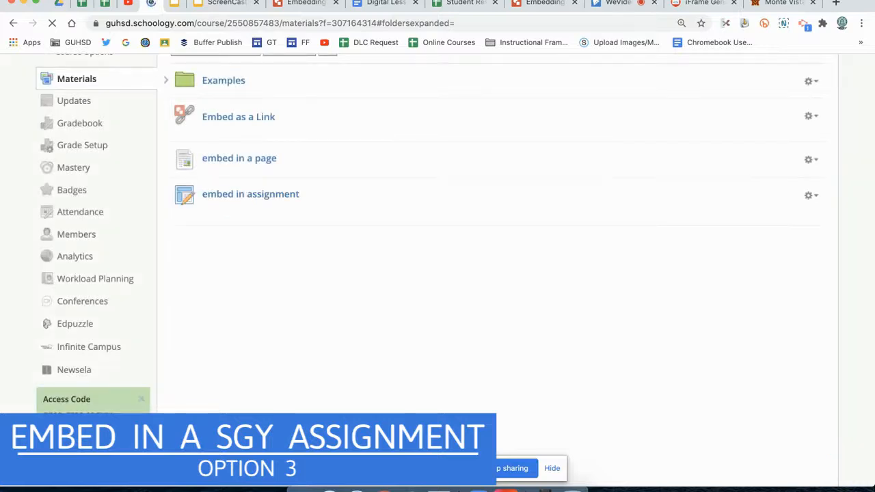
left_click(280, 198)
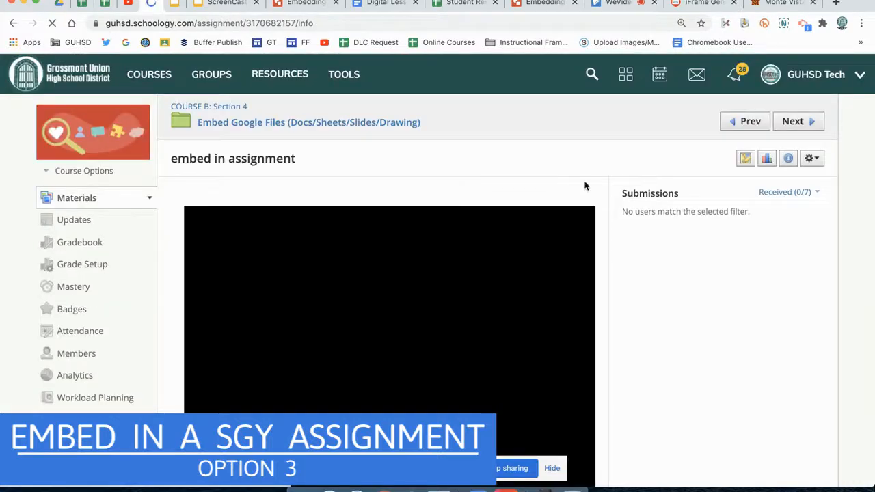
scroll(655, 276, "down", 2)
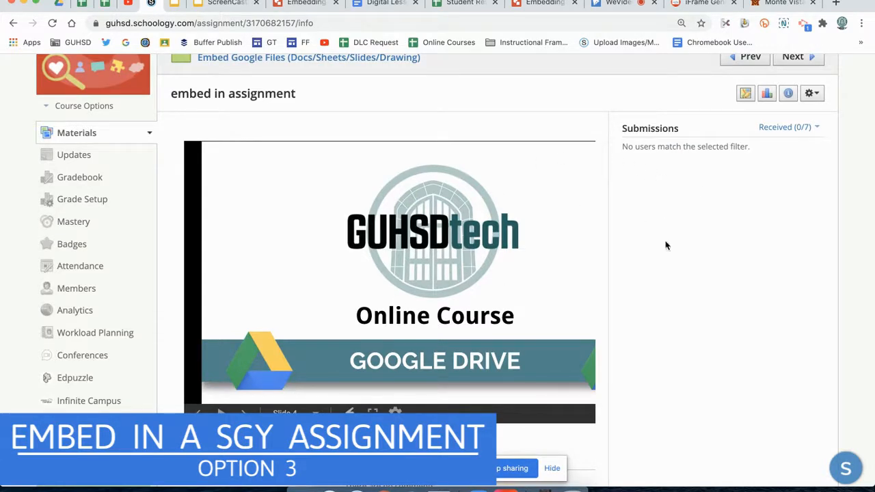
scroll(667, 246, "down", 2)
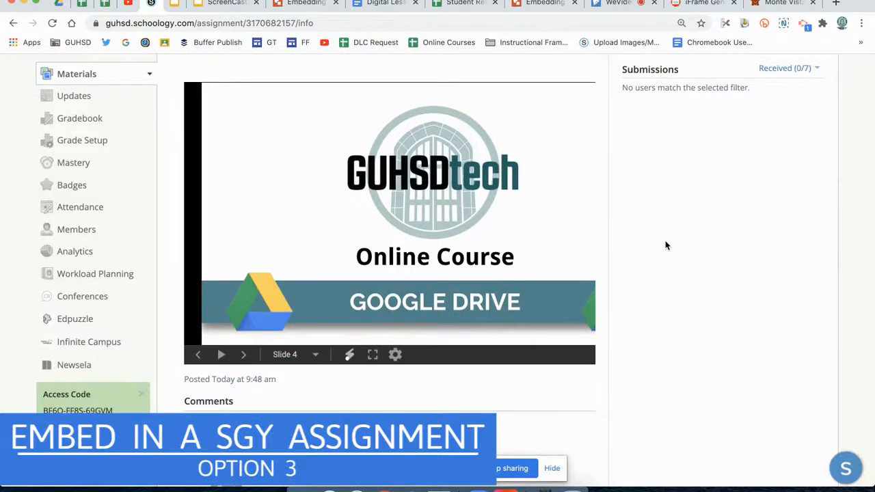
scroll(666, 246, "up", 1)
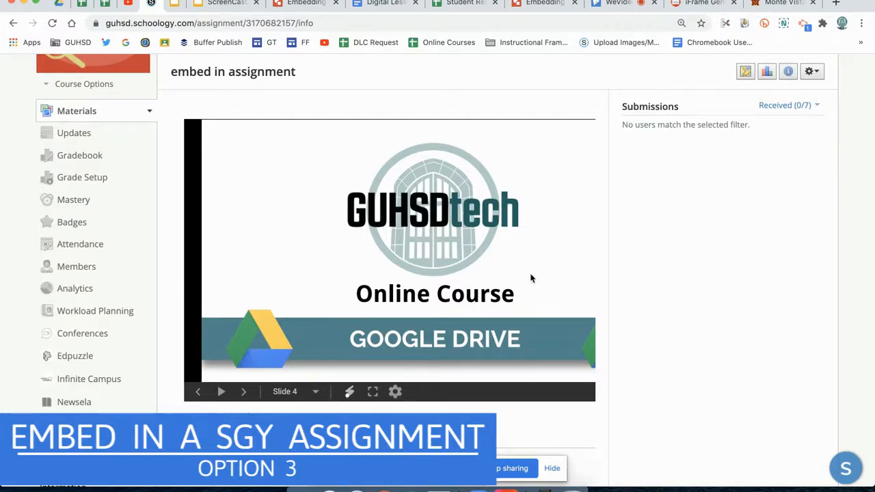
Edit the assignment and add the text "Open in a new tab" on the line above the embedded slides
scroll(711, 254, "up", 2)
left_click(812, 143)
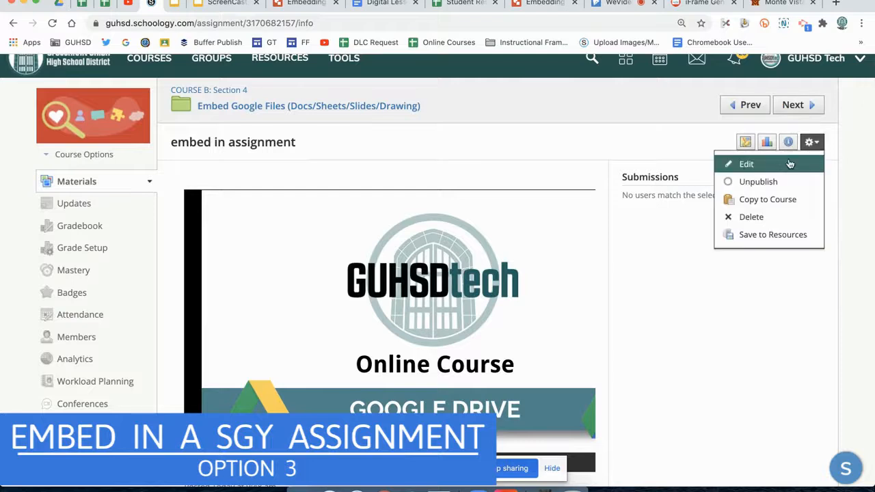
left_click(789, 164)
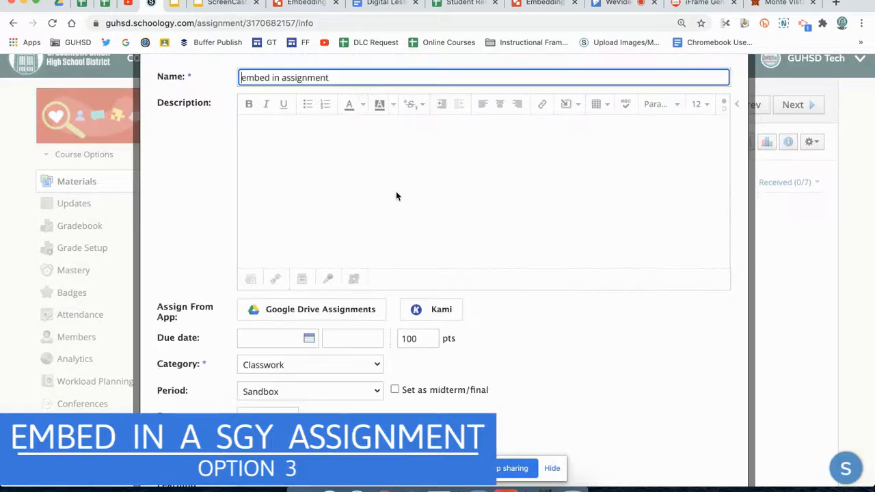
left_click(309, 197)
key("ctrl+v")
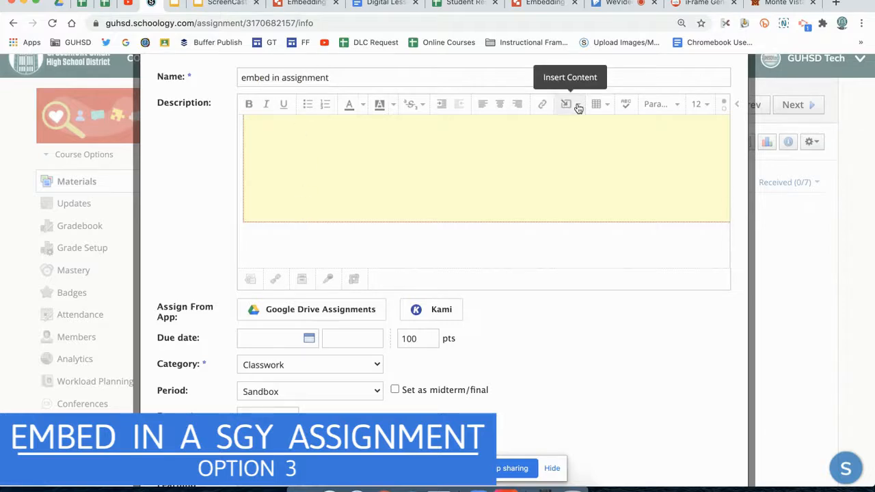
scroll(354, 228, "up", 3)
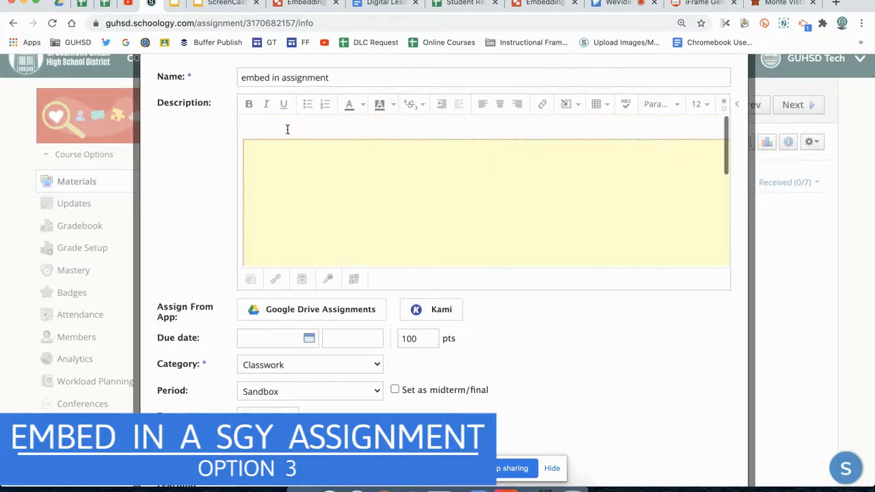
left_click(283, 126)
type("Open in a new te")
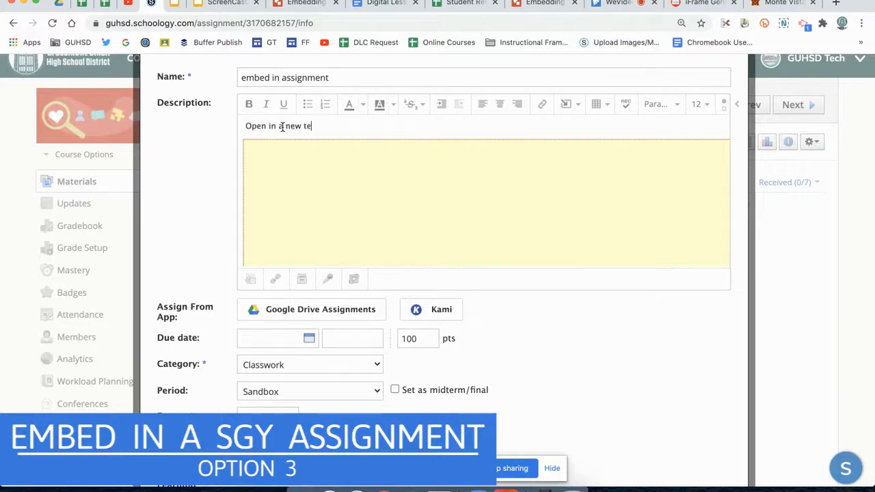
Link the "Open in a new tab" text to the share link copied from the ScreenCasting presentation in Google Slides
triple_click(286, 127)
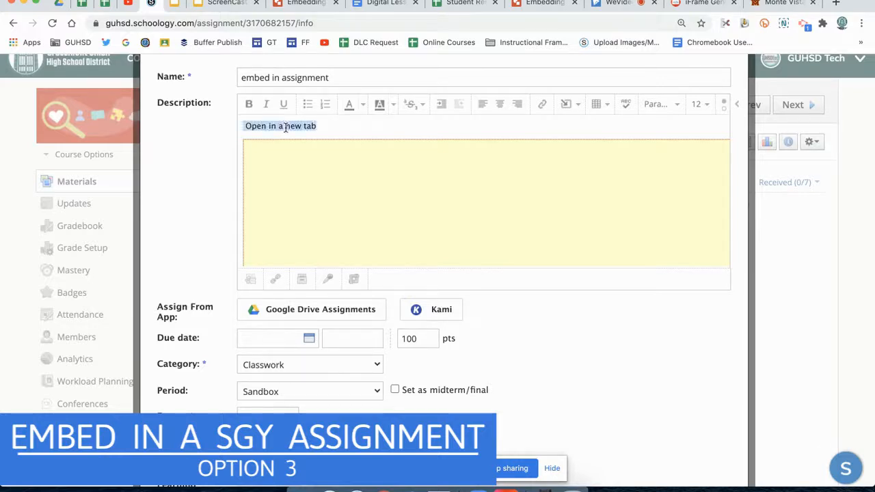
left_click(542, 104)
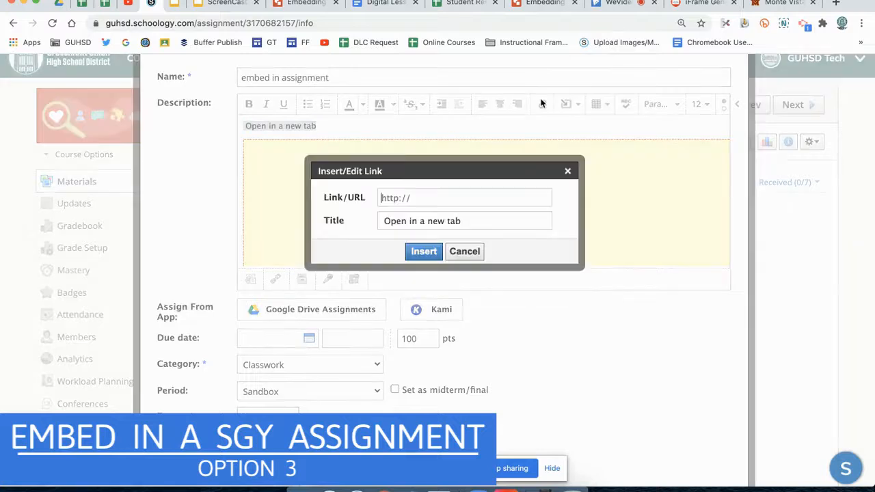
left_click(216, 7)
left_click(804, 74)
left_click(598, 433)
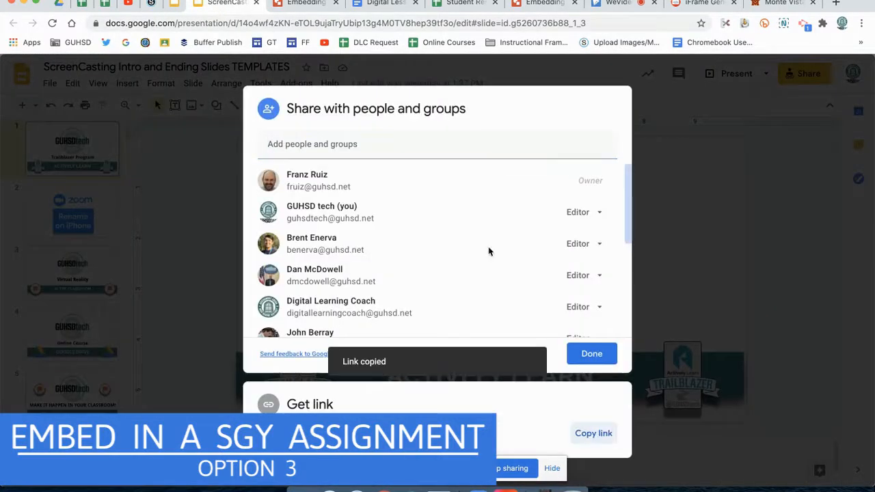
left_click(151, 6)
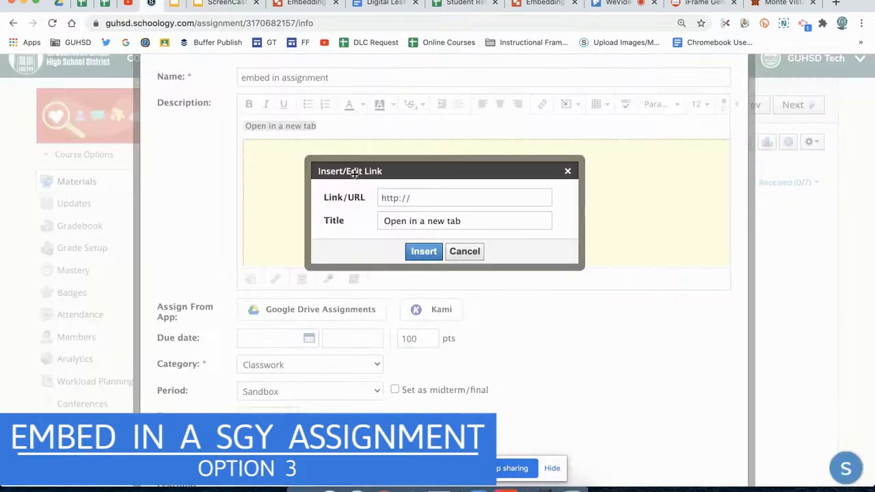
left_click(407, 197)
key("super+v")
left_click(427, 251)
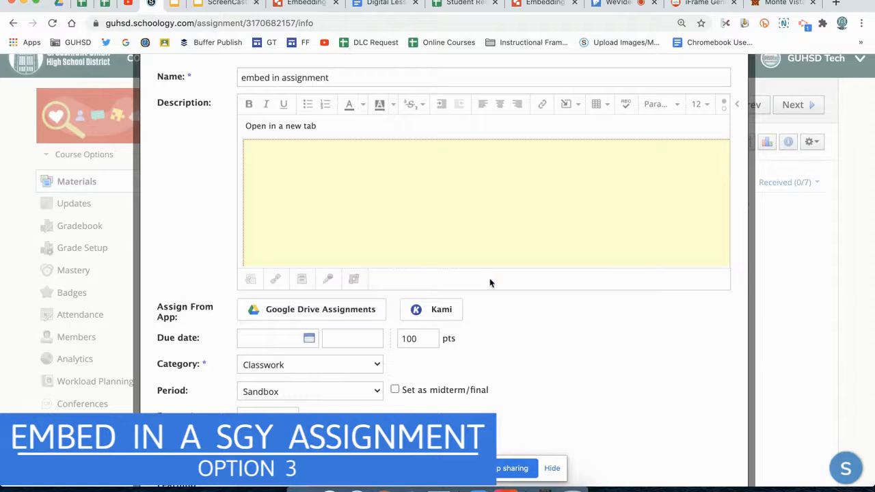
Save the changes to the assignment and review the link line and embedded slides
scroll(520, 328, "down", 5)
left_click(422, 377)
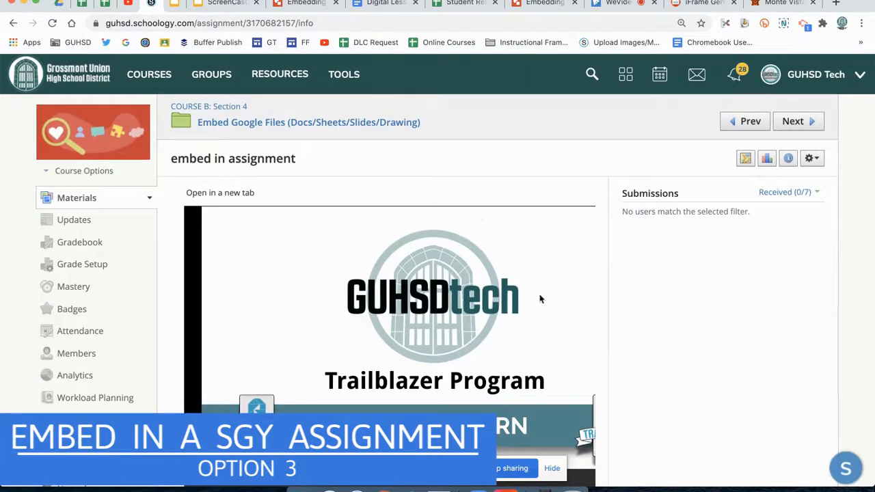
scroll(658, 254, "down", 3)
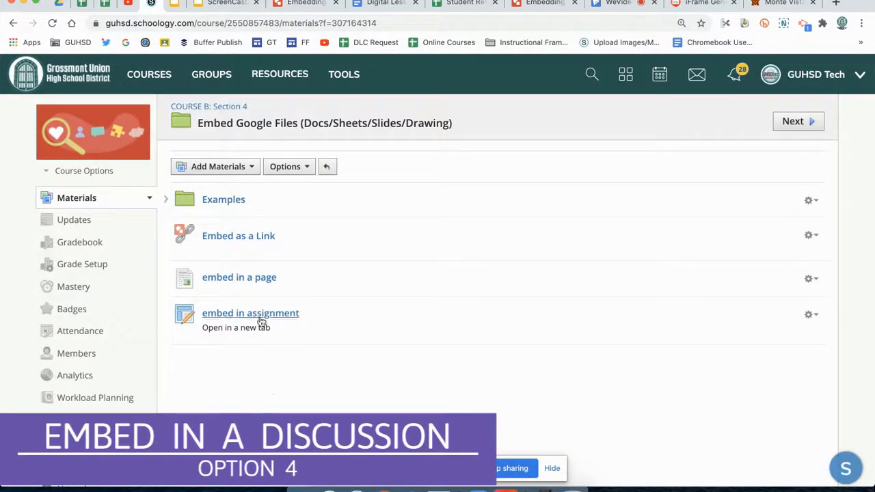
Start a new discussion in the Embed Google Files folder and title it "embed discussion"
left_click(240, 171)
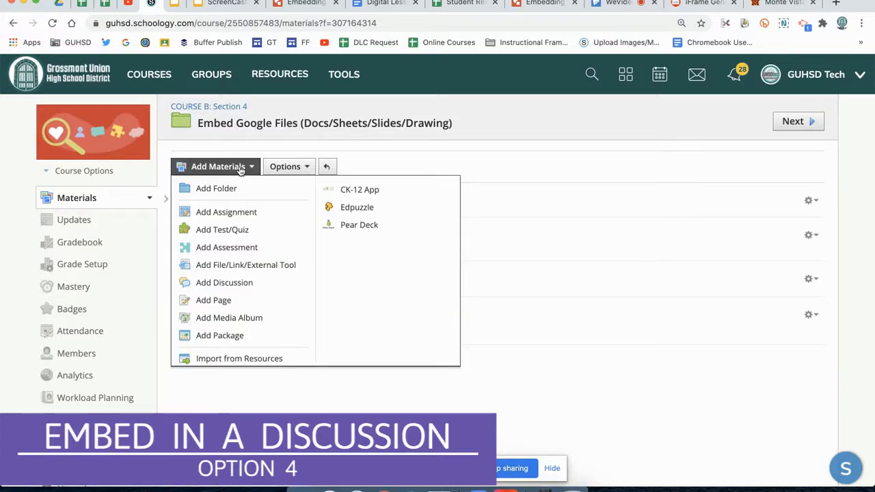
left_click(234, 282)
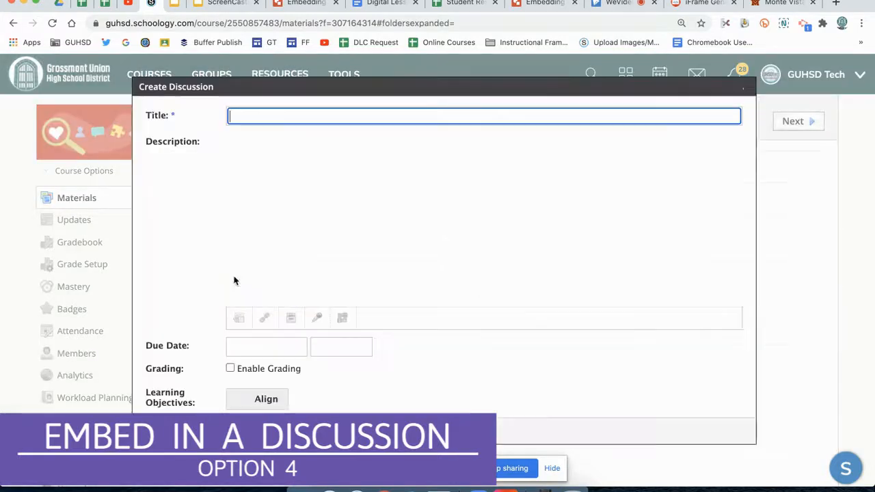
type("embed discussion")
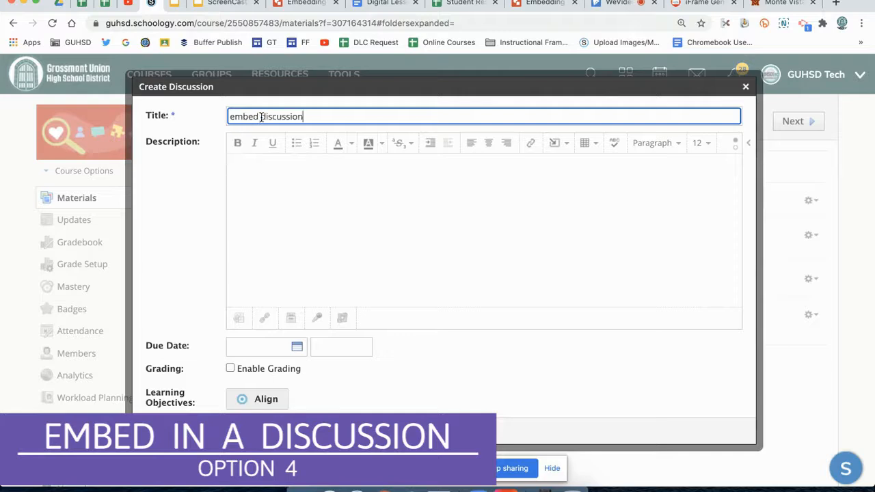
Search Google Drive for "screencasting" and import "ScreenCasting Intro and Ending Slides TEMPLATES" into the discussion description as an embed
left_click(260, 175)
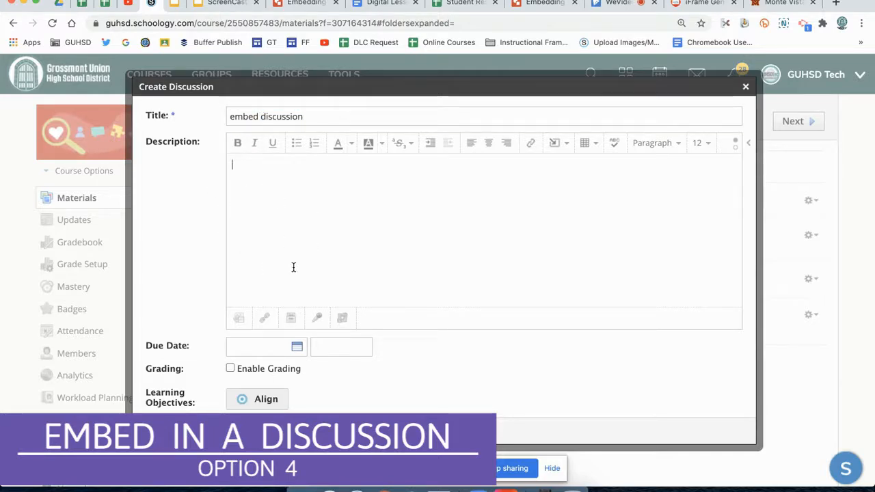
left_click(556, 142)
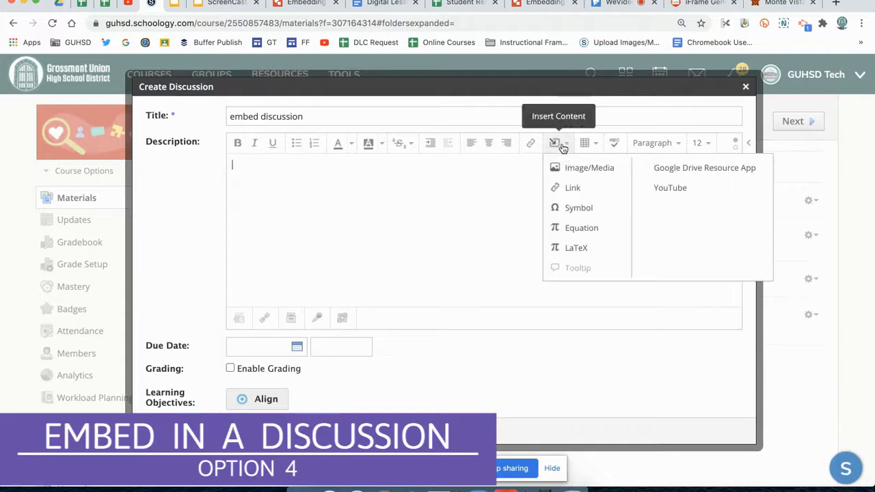
left_click(658, 169)
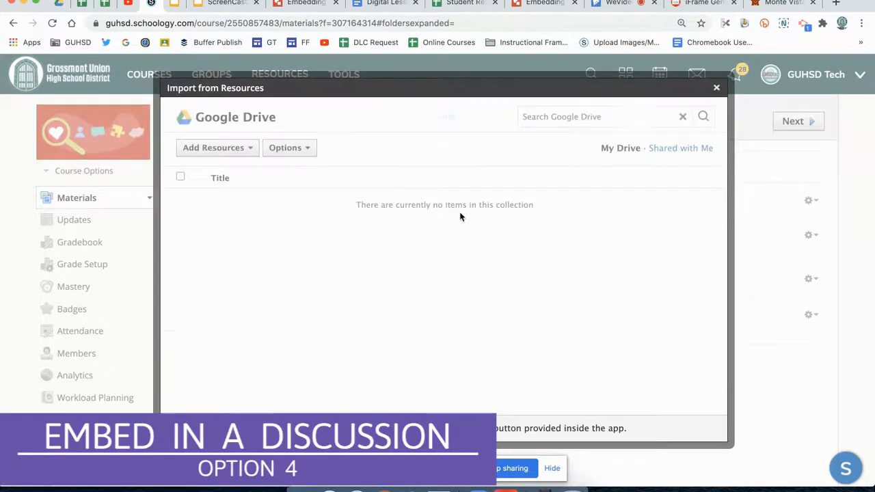
left_click(180, 201)
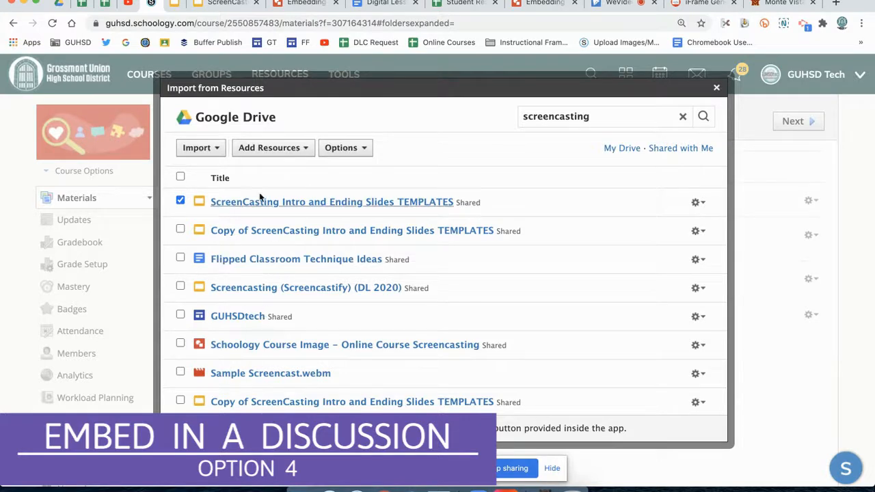
left_click(207, 149)
left_click(213, 206)
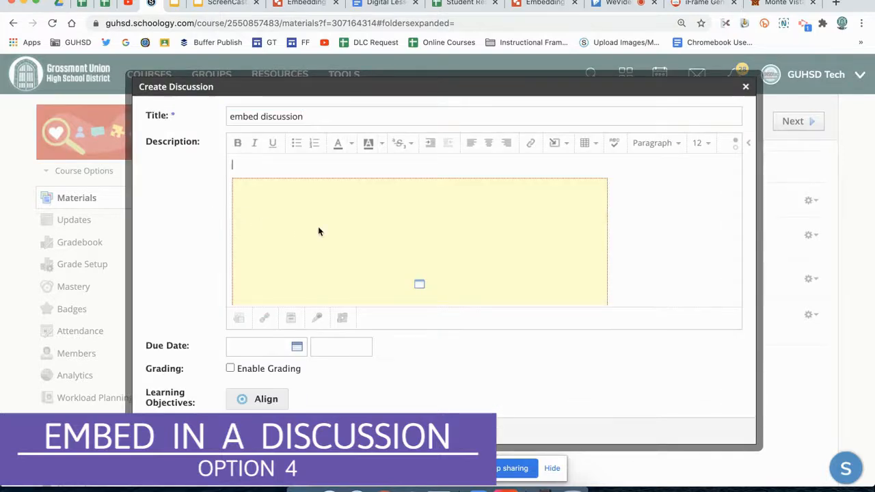
Enlarge the embedded slides frame to about 672 by 378 and check its width and height in the HTML code
left_click(319, 231)
left_click_drag(608, 178, 716, 144)
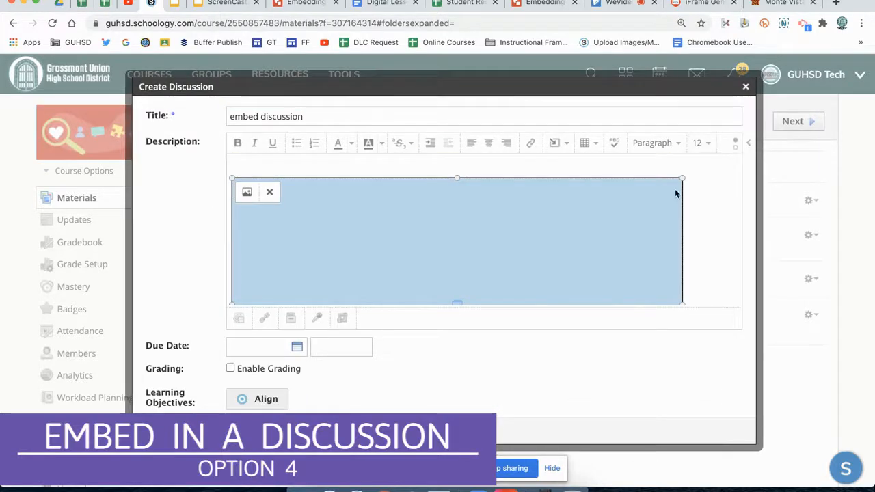
left_click(734, 149)
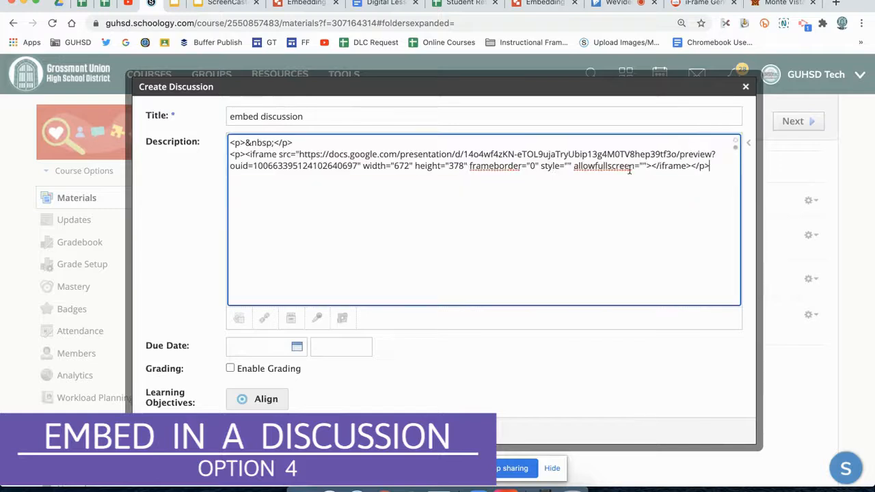
double_click(454, 165)
double_click(403, 165)
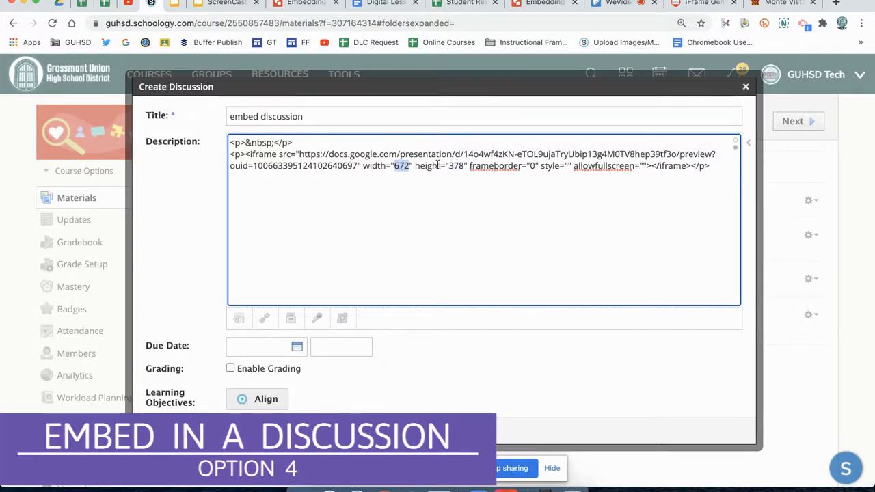
left_click(736, 144)
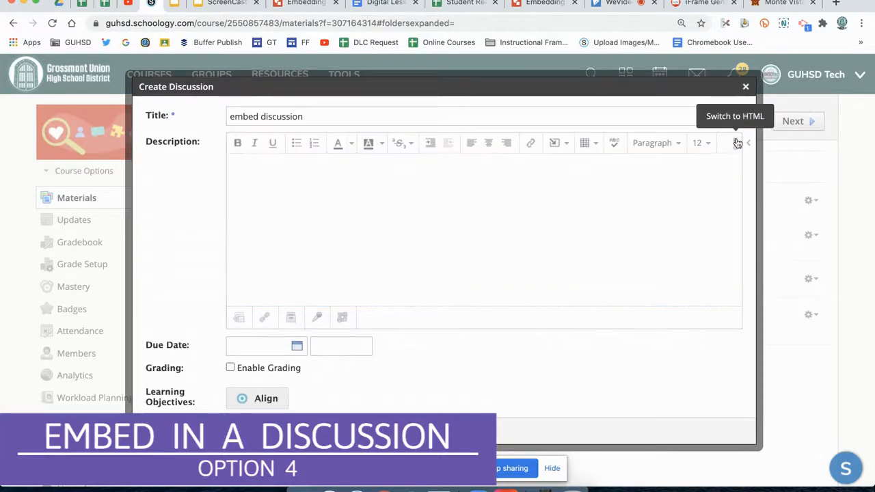
Add the text "click here to open in new tab" above the embedded slides in the discussion description
type("click here to o")
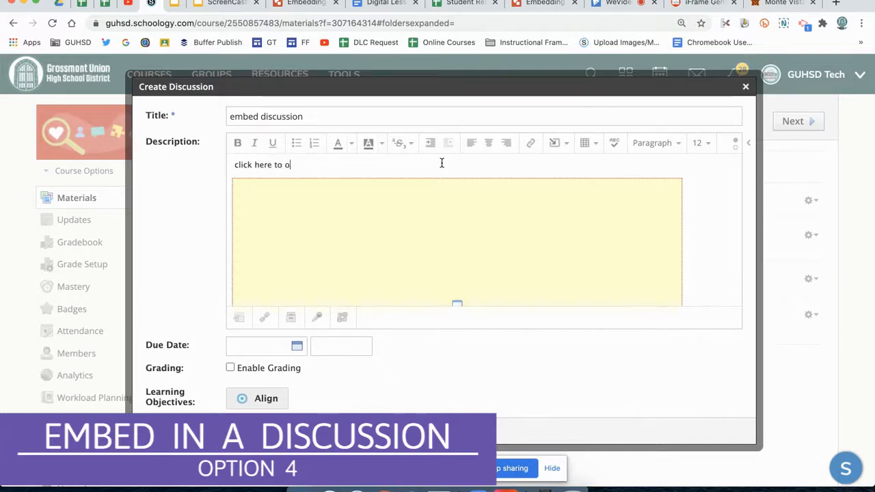
type("pen in new ta")
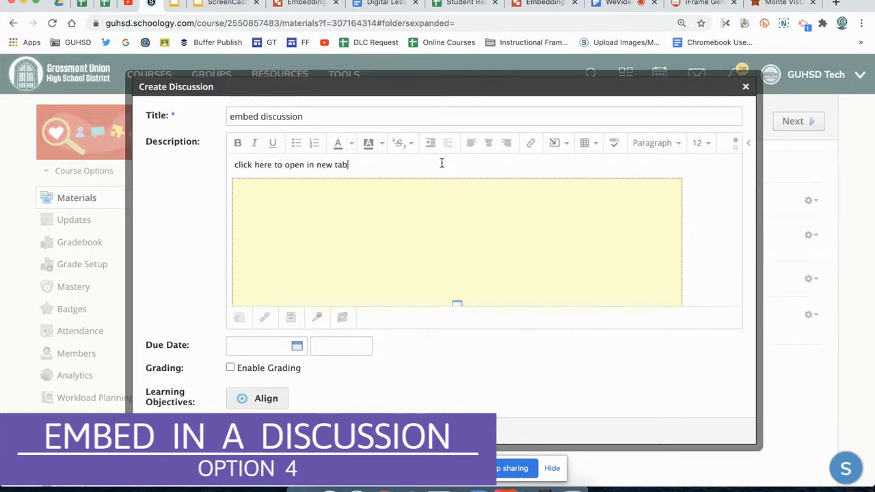
type("b")
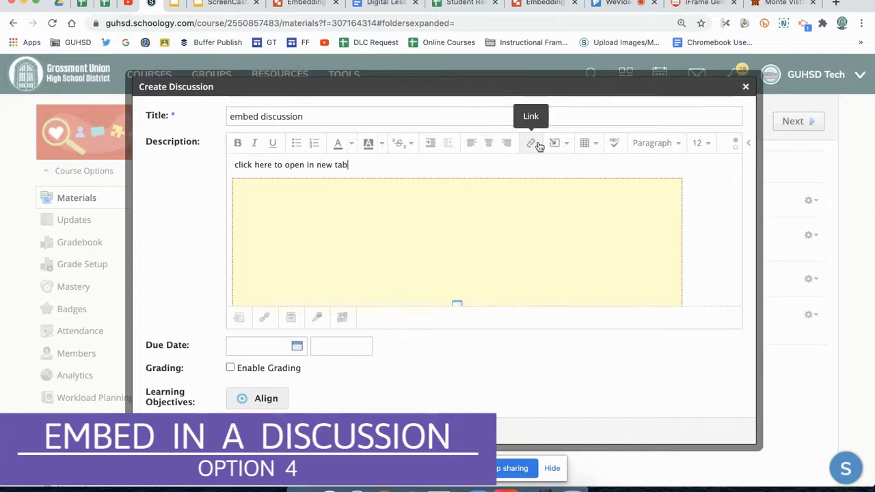
Enable grading for the discussion and review its grading settings
scroll(358, 318, "down", 1)
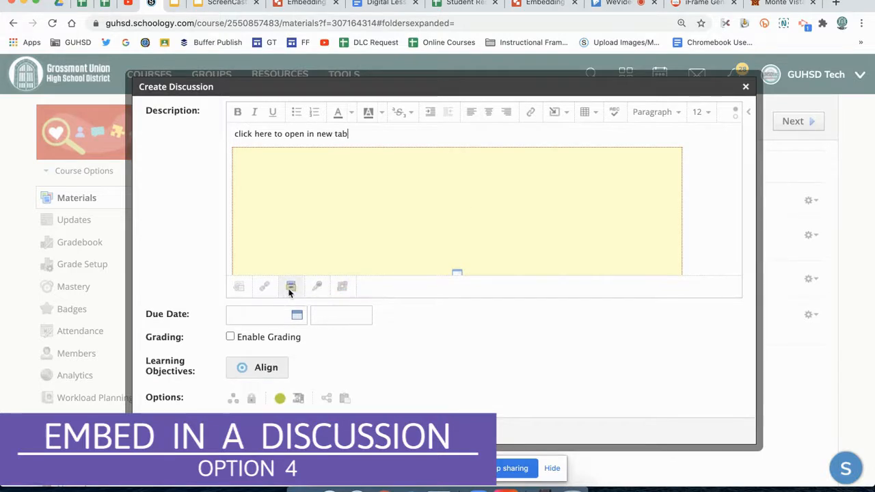
scroll(425, 323, "down", 2)
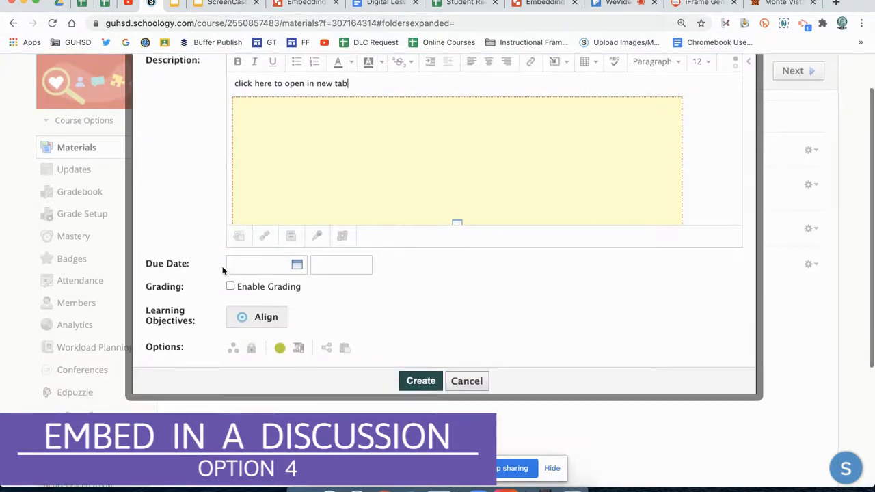
left_click(230, 287)
scroll(472, 376, "down", 3)
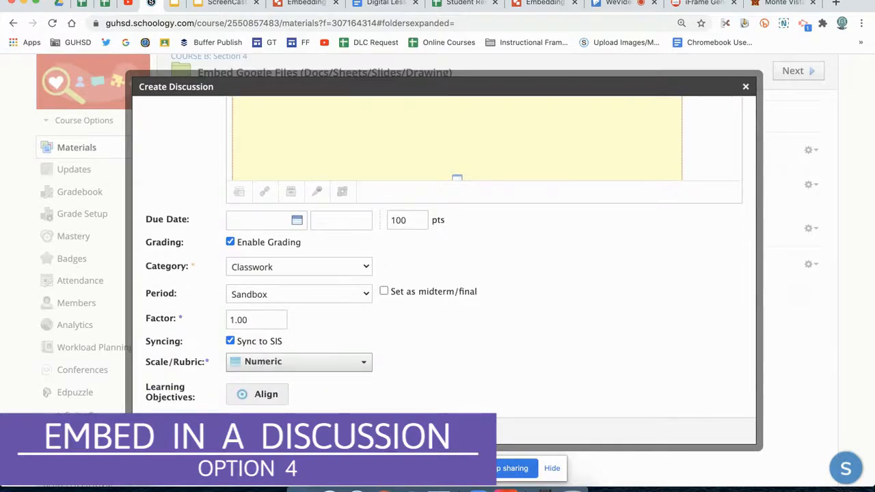
Create the discussion and open it from the course materials to view the embedded slides
left_click(167, 432)
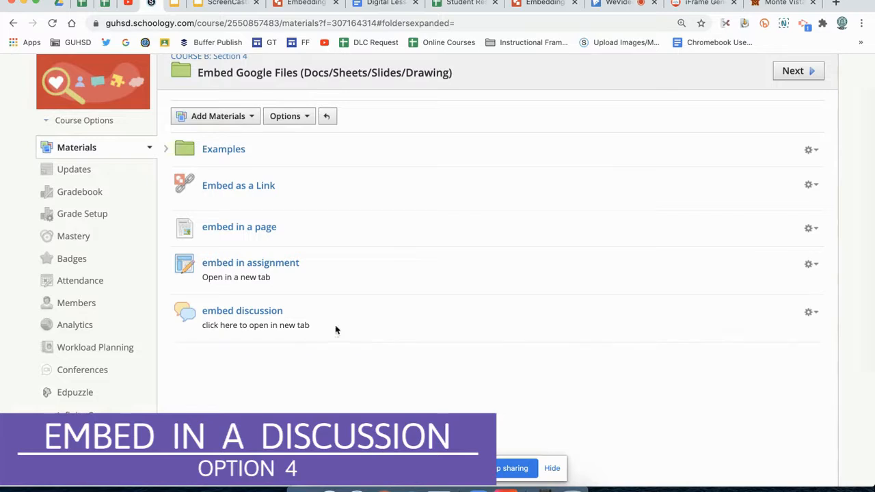
left_click(271, 315)
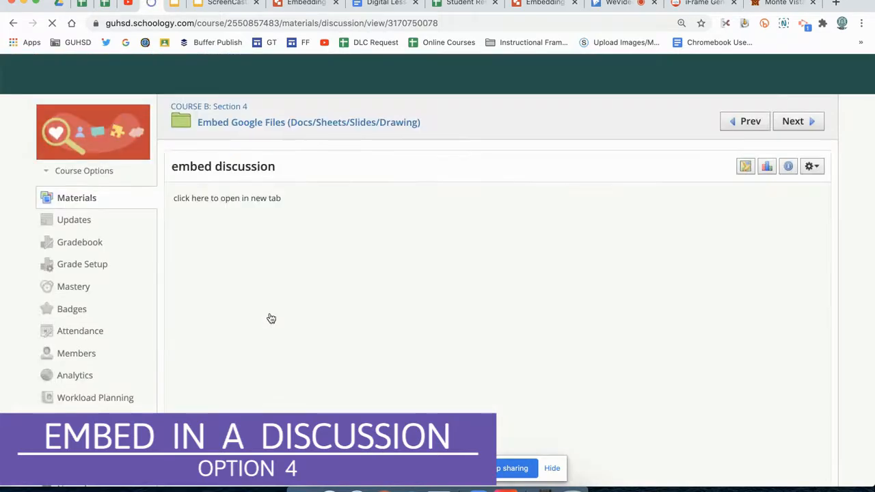
scroll(677, 273, "down", 2)
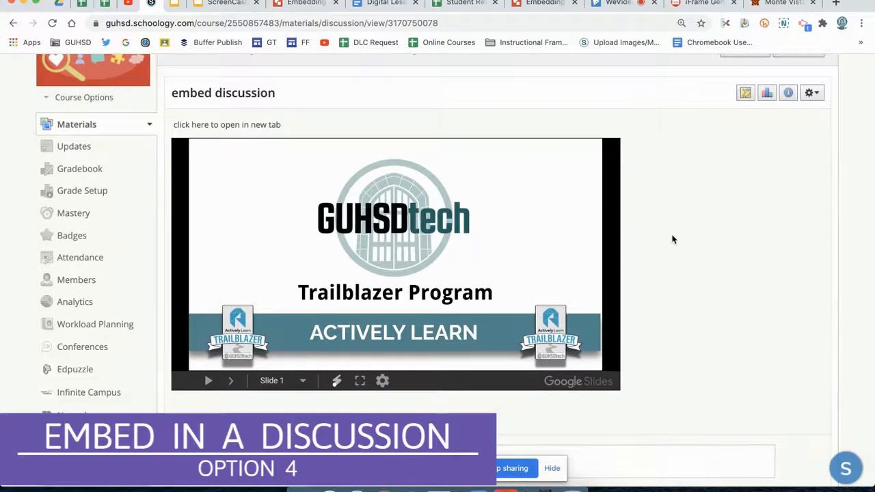
scroll(673, 239, "down", 3)
left_click(549, 338)
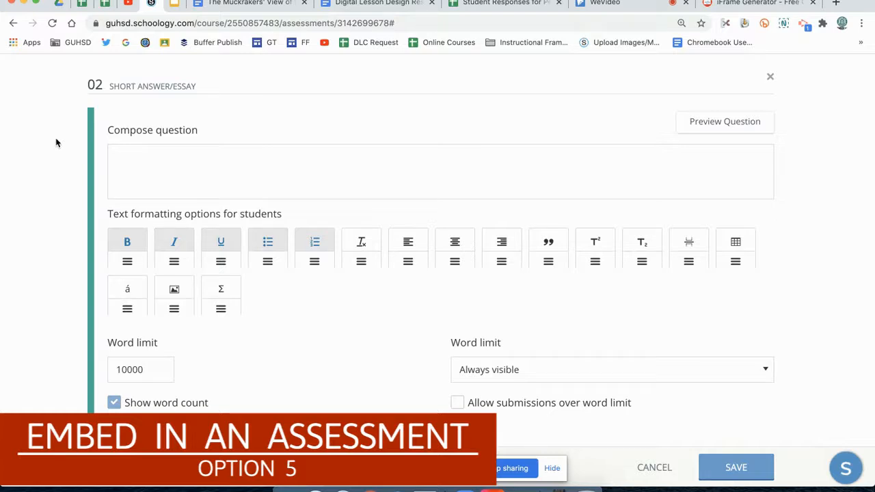
Enter "Question....." as the short answer question's text and start a new line below it
left_click(156, 151)
type("Question....")
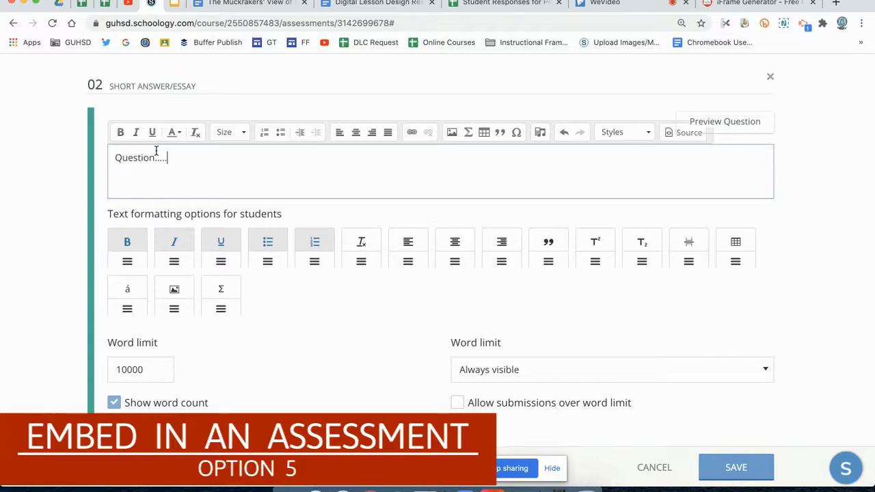
left_click(173, 157)
key("Return")
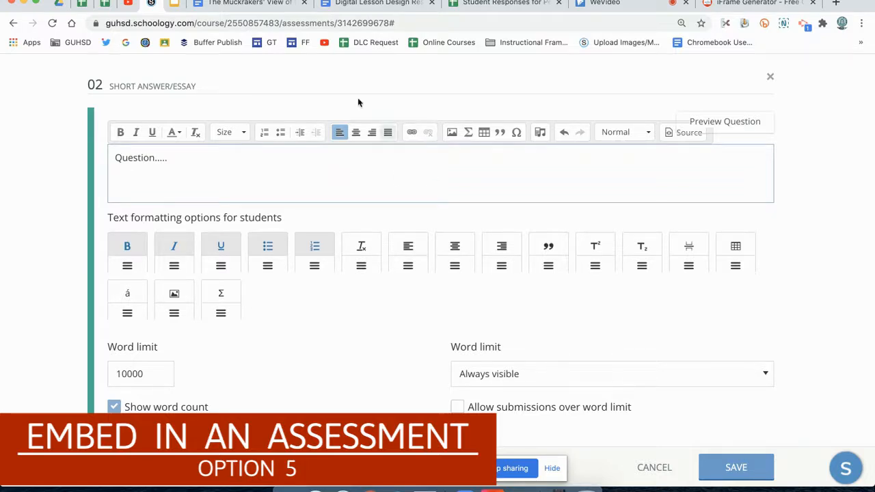
Switch to the Google Doc "The Muckrakers' View of the Factories" and check its content and sharing status
left_click(290, 5)
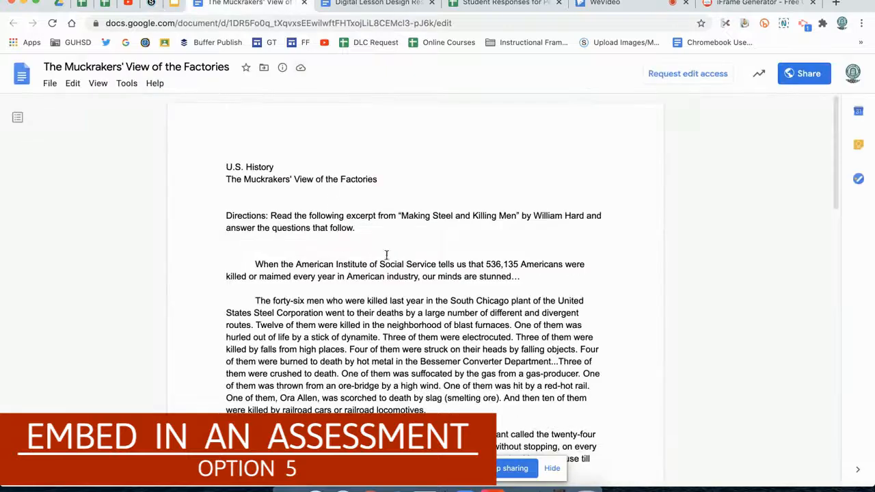
scroll(423, 270, "down", 4)
scroll(423, 270, "up", 4)
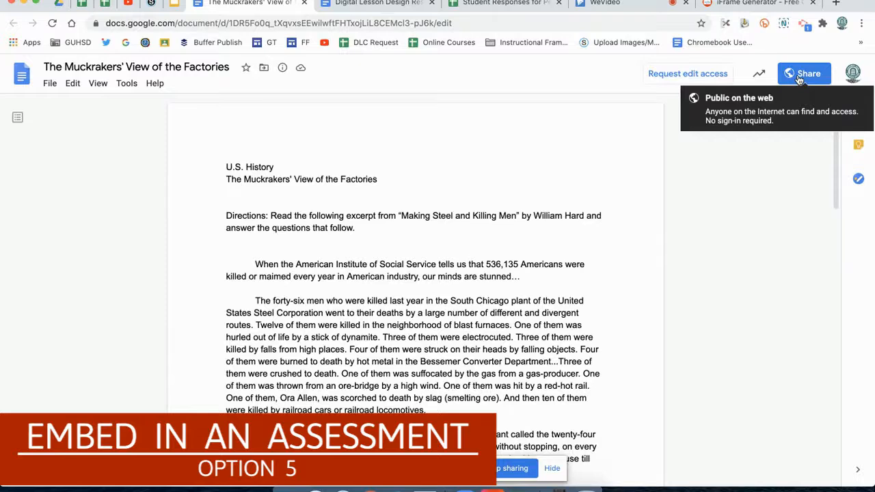
Switch to iframe-generator.com and set the iframe's width to 900 and height to 900 px
left_click(734, 4)
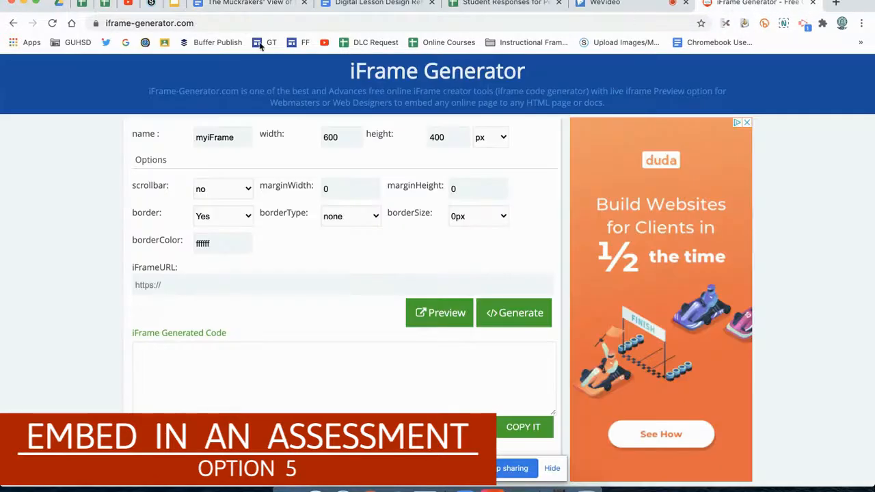
left_click(196, 24)
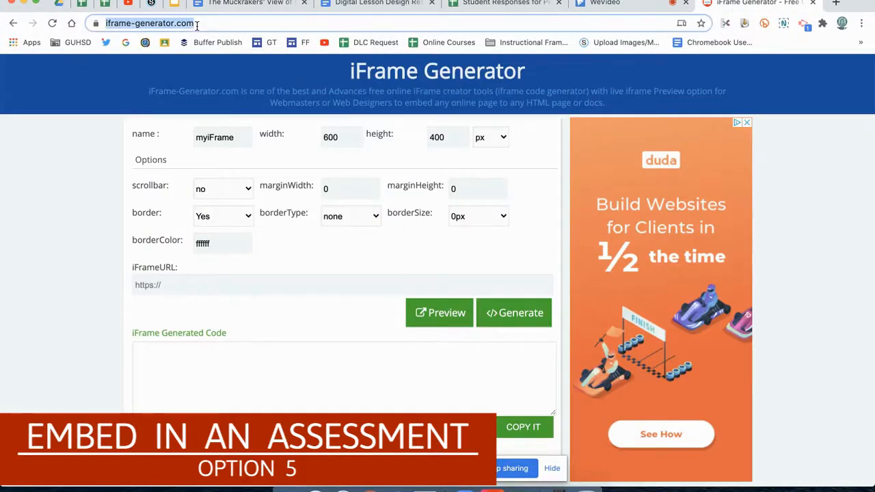
left_click(95, 158)
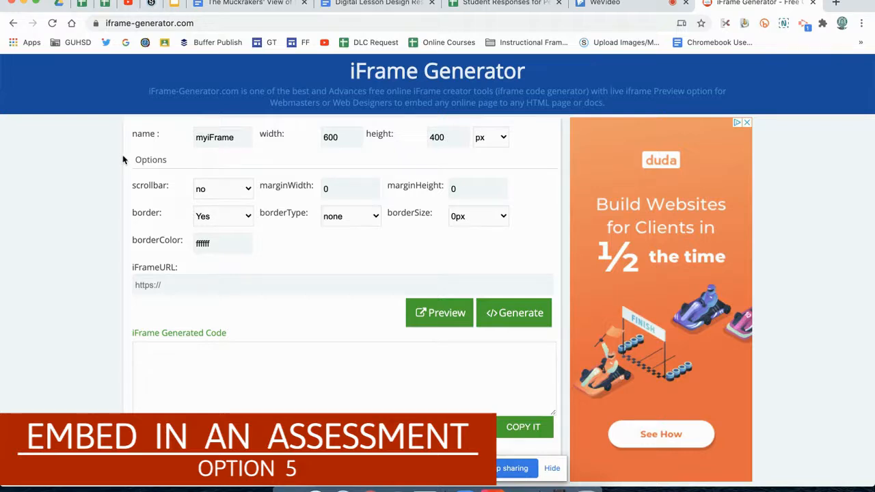
left_click(433, 137)
key("BackSpace")
type("9")
left_click(163, 283)
key("ctrl+v")
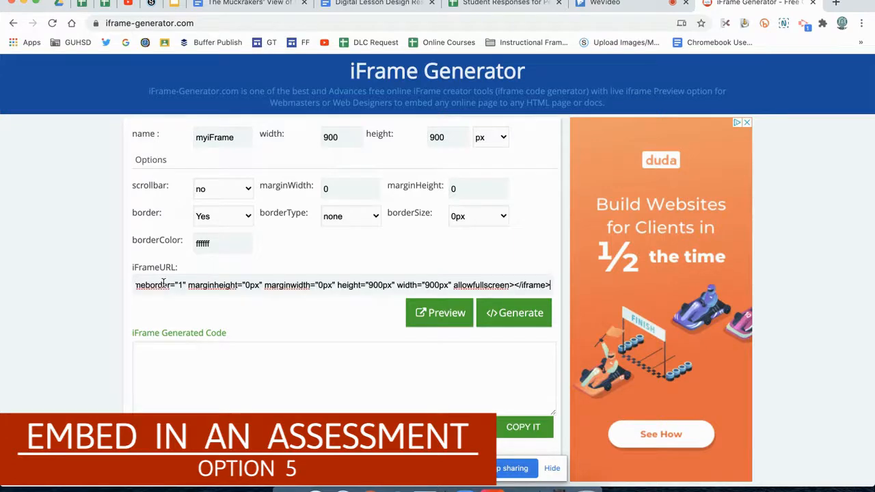
key("ctrl+a")
key("BackSpace")
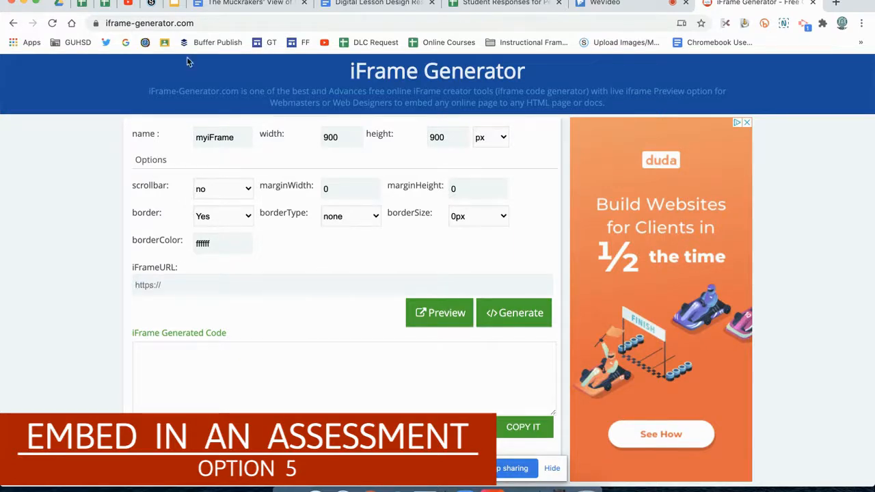
Copy the sharing link of "The Muckrakers' View of the Factories" and paste it into the iFrame Generator as the iframe URL
left_click(229, 4)
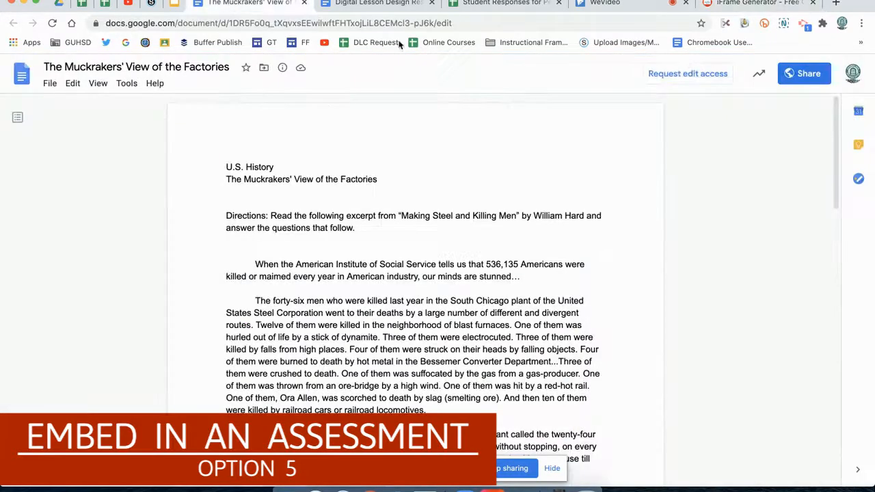
left_click(807, 74)
left_click(594, 397)
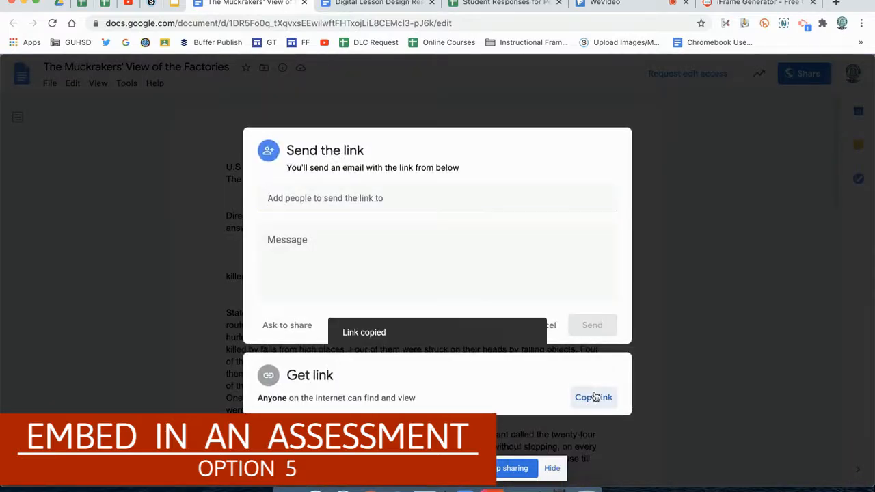
left_click(727, 4)
left_click(264, 283)
key("super+v")
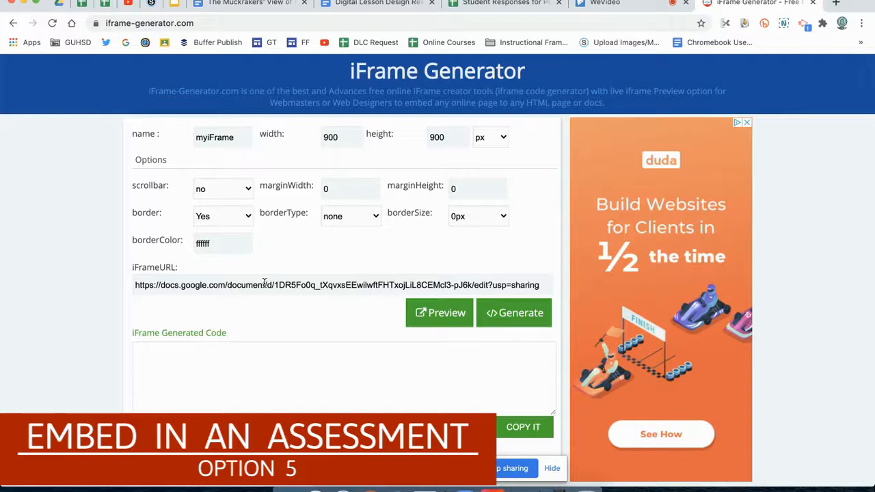
Generate the iframe code for the document and copy it
left_click(506, 312)
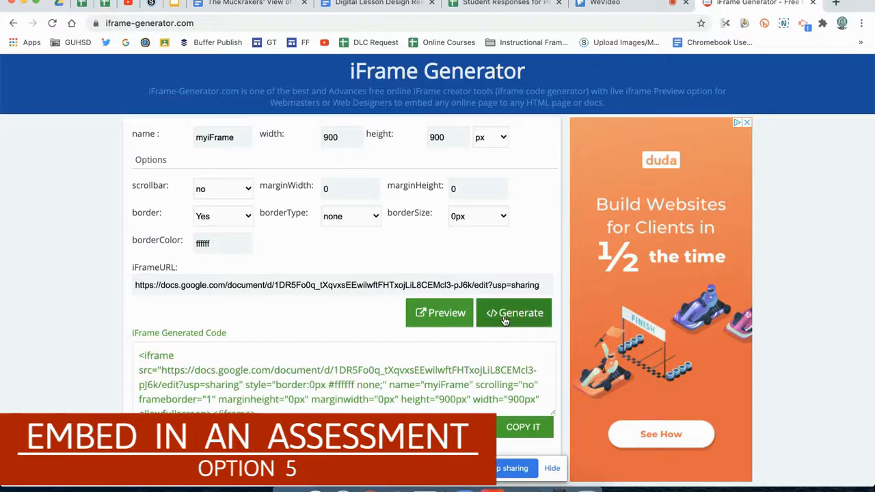
left_click(483, 366)
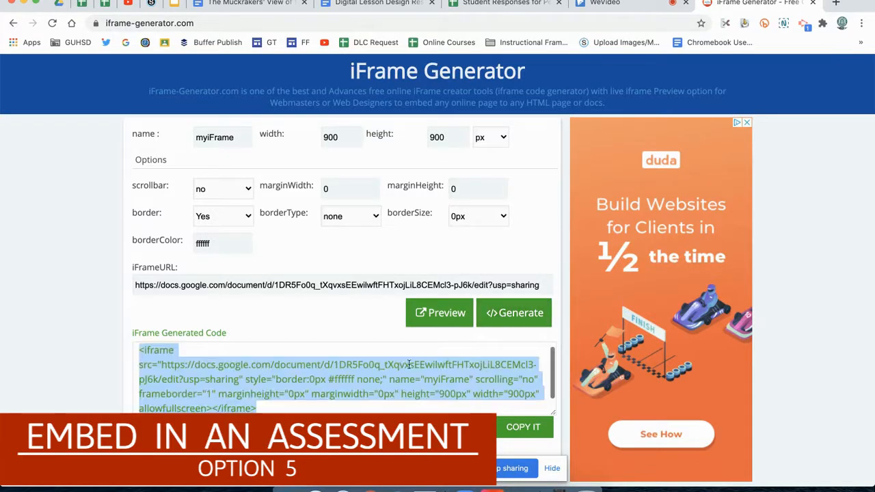
left_click(511, 428)
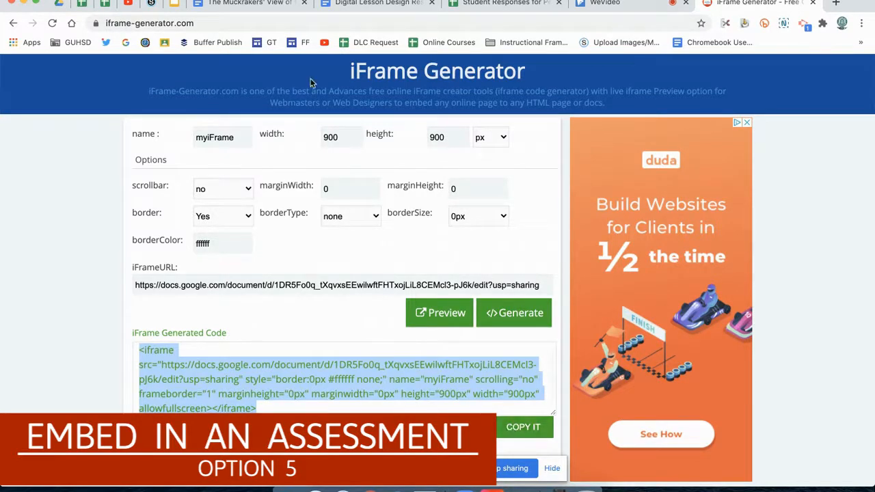
Paste the iframe code below the text in the Schoology short answer question's HTML source, then save the question
left_click(154, 7)
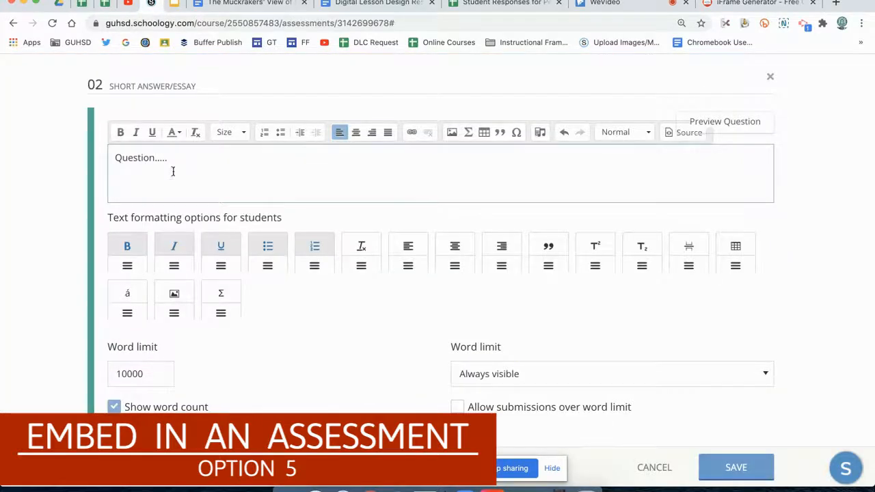
left_click(488, 167)
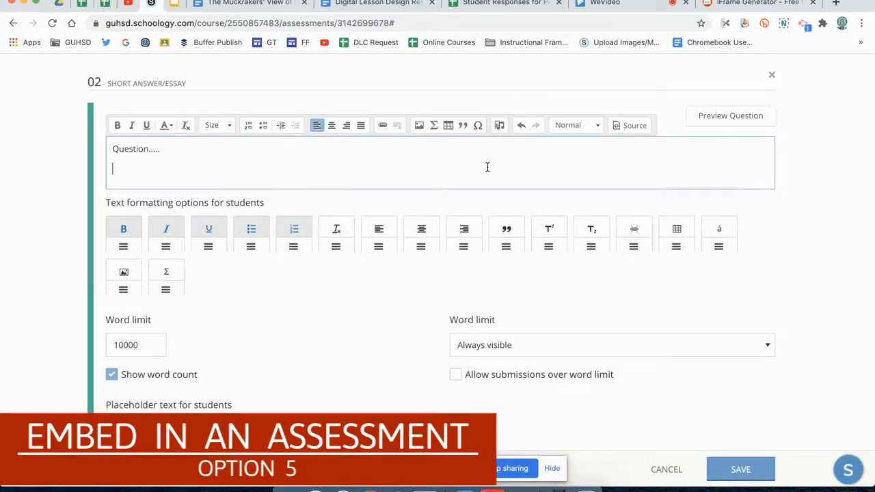
left_click(617, 127)
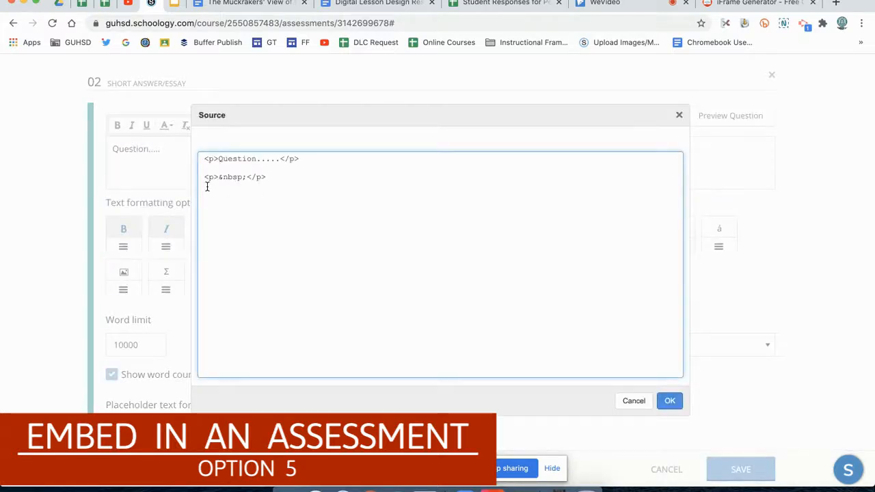
key("ctrl+v")
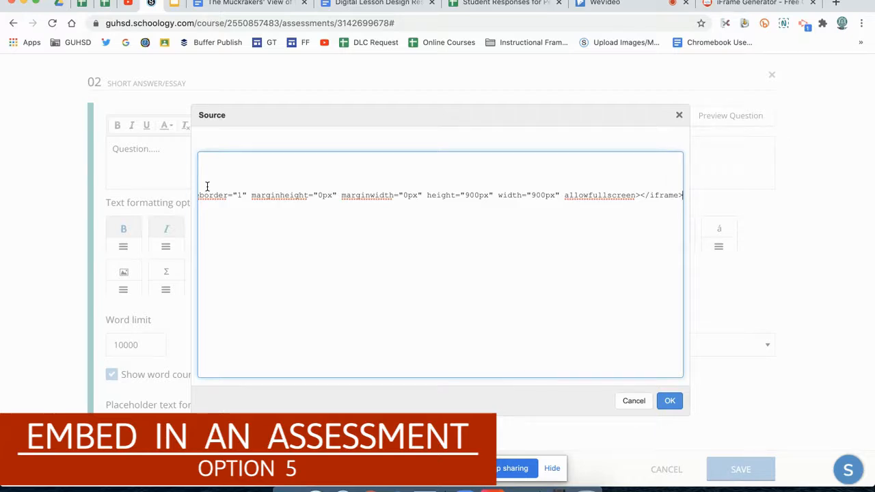
left_click(667, 402)
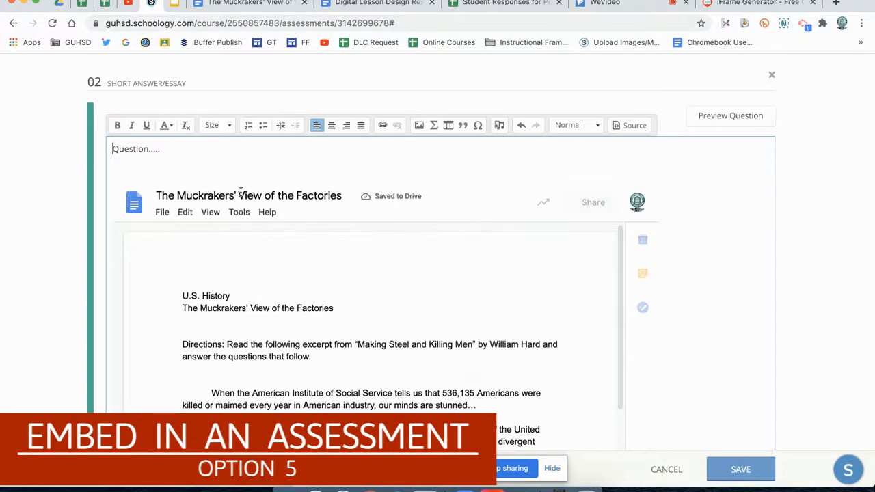
left_click(210, 163)
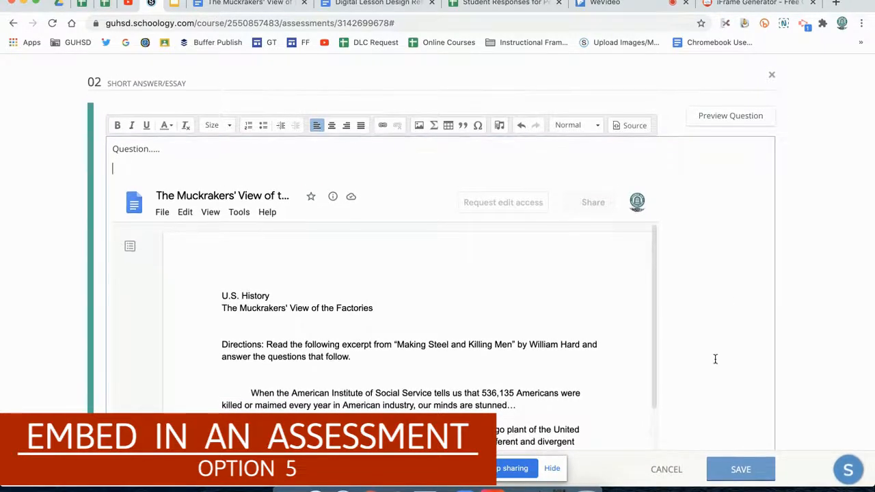
left_click(733, 472)
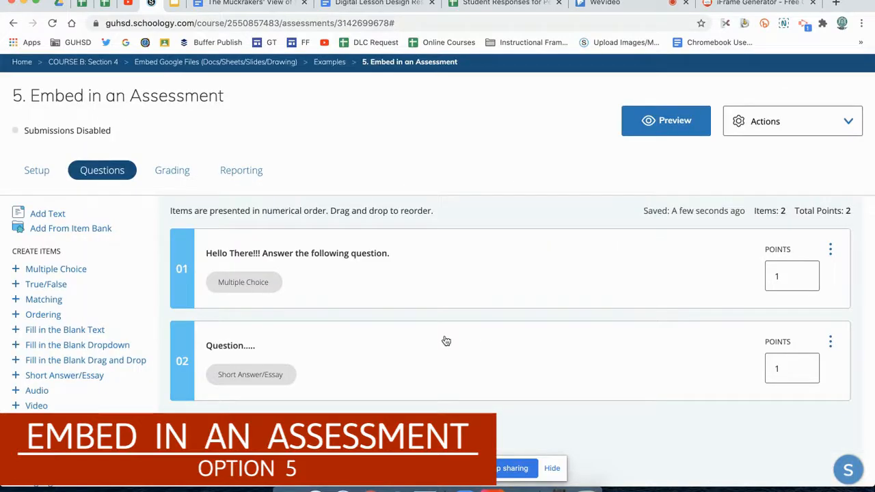
Reopen the short answer question, review its settings and available rubrics, and close it without saving
left_click(348, 360)
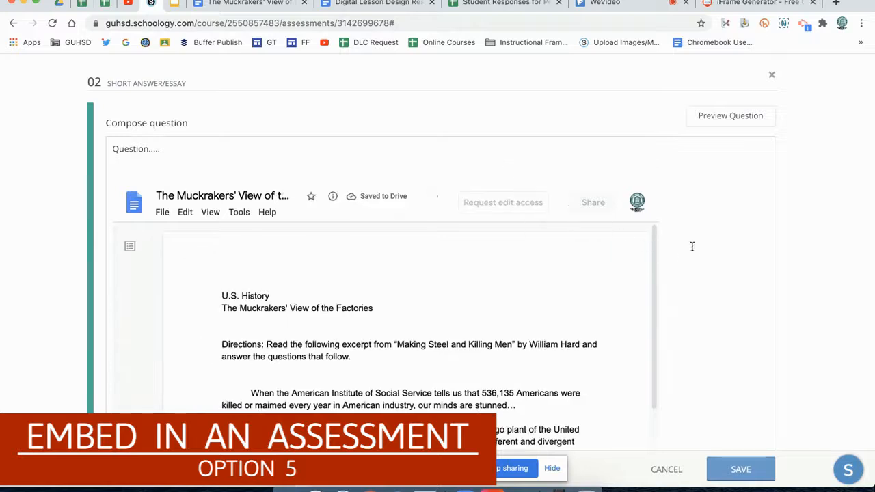
scroll(715, 362, "down", 10)
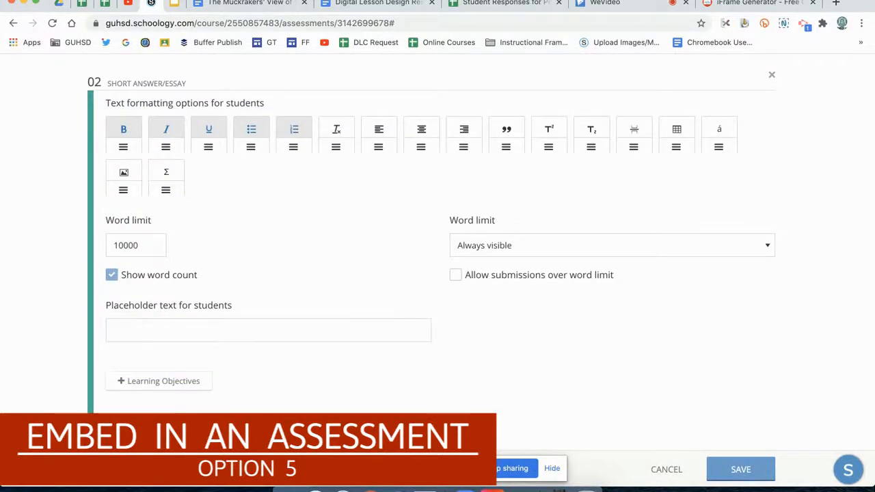
left_click(137, 421)
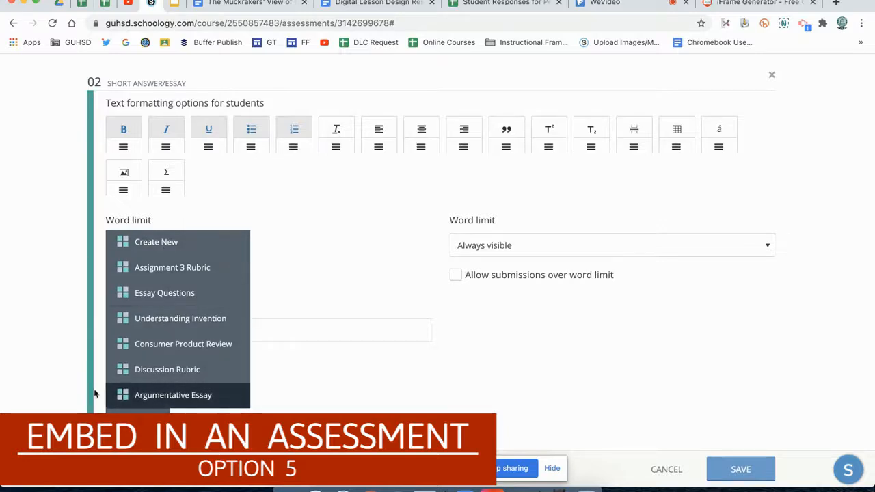
left_click(62, 394)
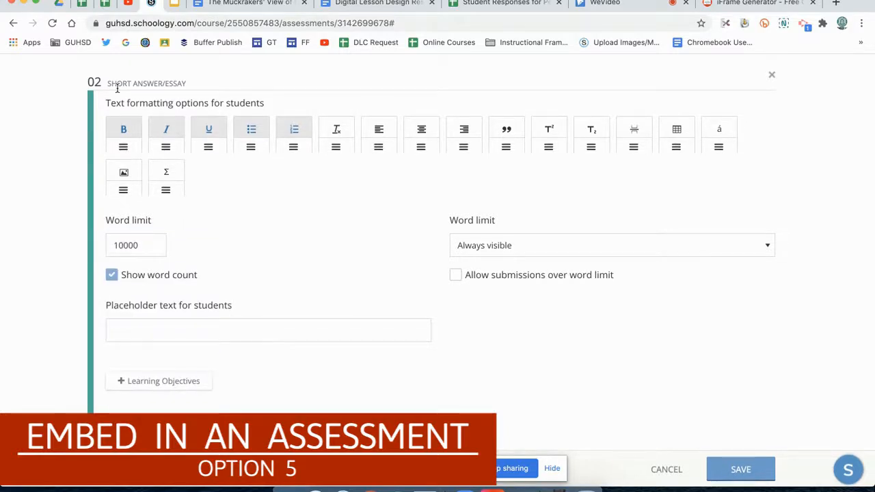
left_click(666, 470)
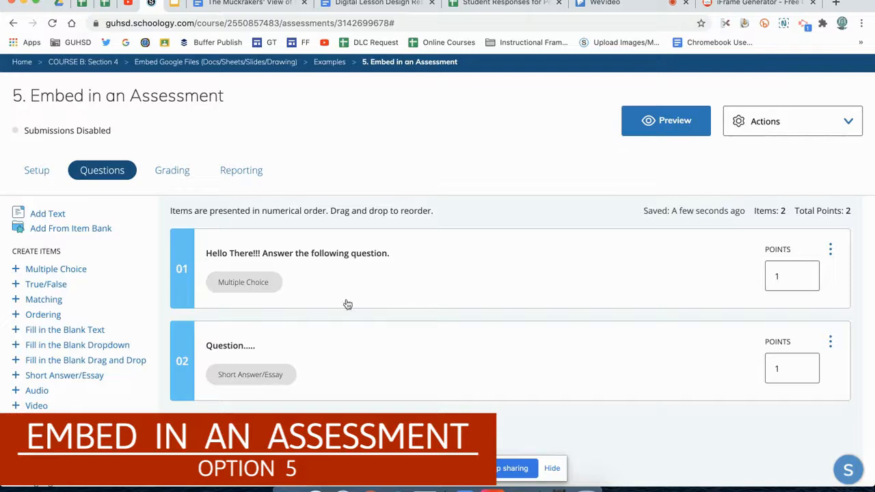
Open the HTML source of the multiple choice question and edit the embedded document's iframe width
left_click(288, 262)
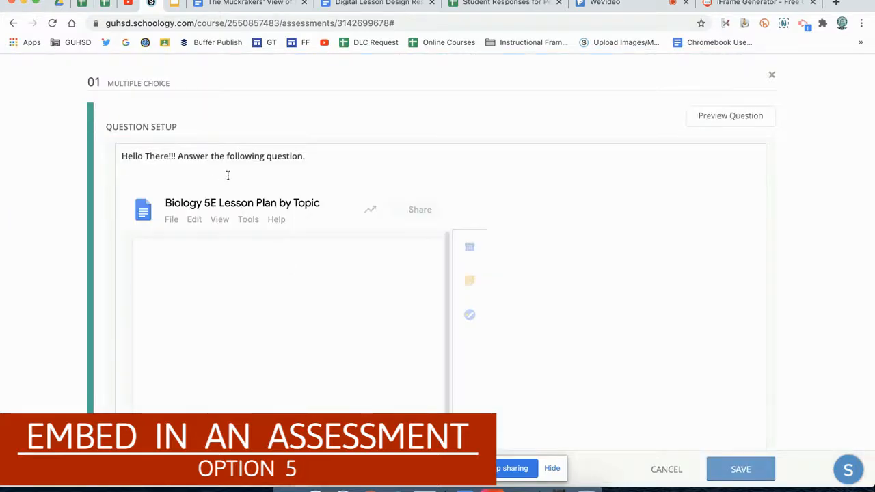
left_click(227, 176)
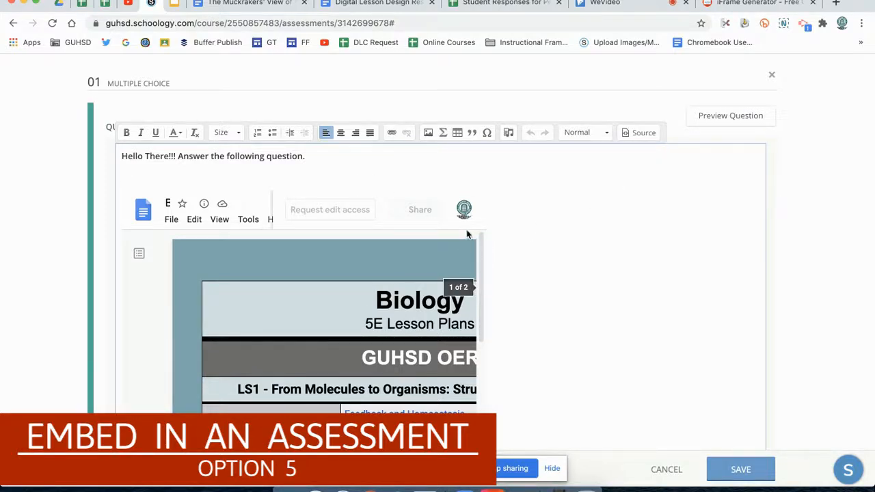
left_click(638, 134)
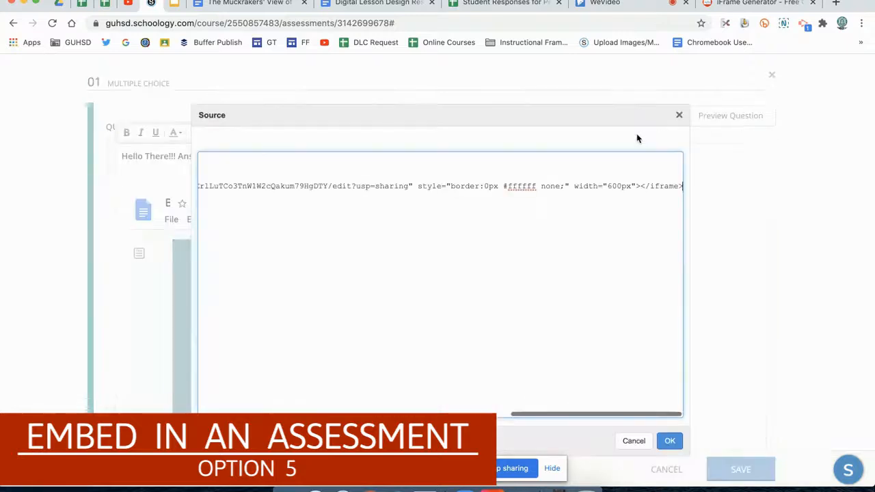
left_click(622, 186)
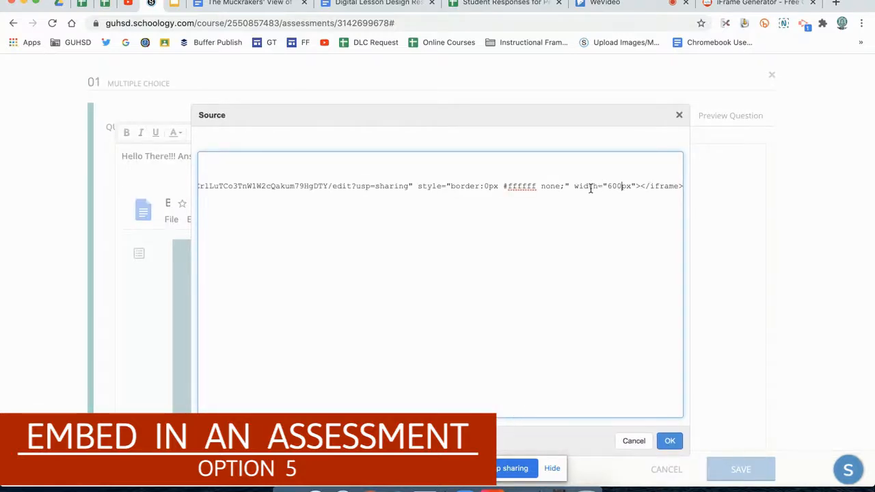
left_click_drag(574, 186, 633, 182)
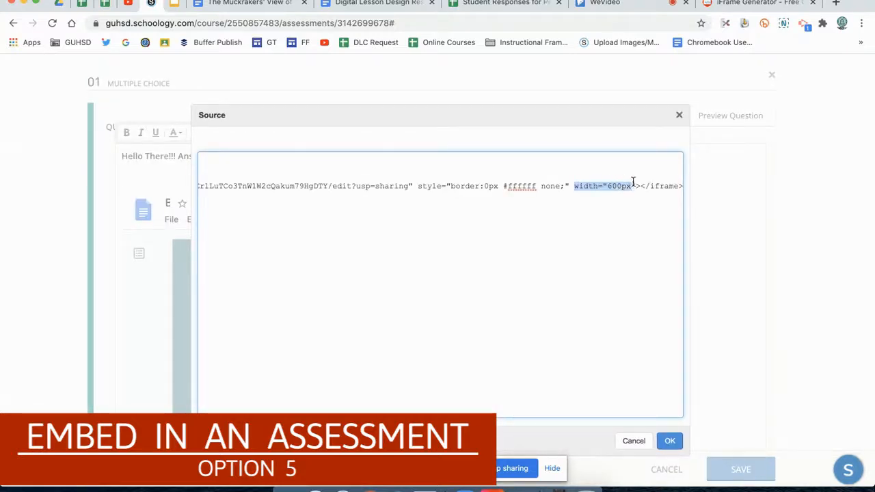
left_click(620, 185)
key("BackSpace")
scroll(586, 185, "left", 10)
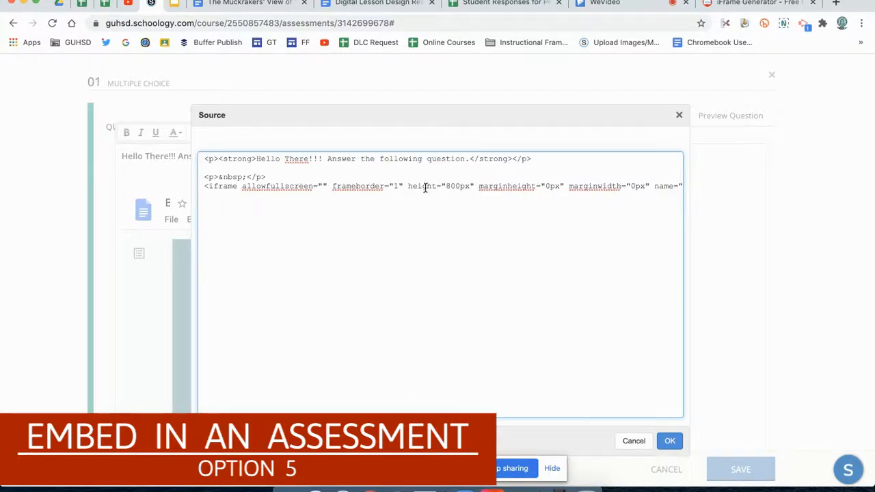
Set the iframe height to 900px in the multiple choice question's source and apply the code changes
left_click_drag(408, 185, 469, 183)
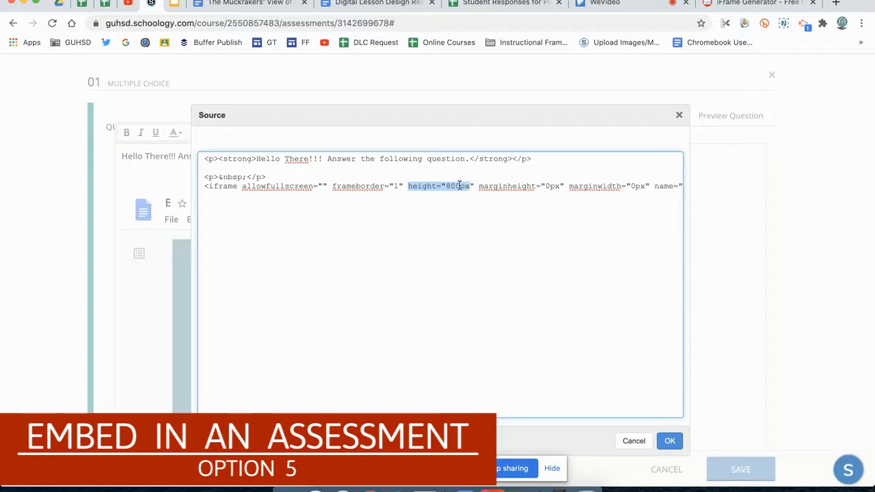
left_click(451, 186)
key("BackSpace")
type("9")
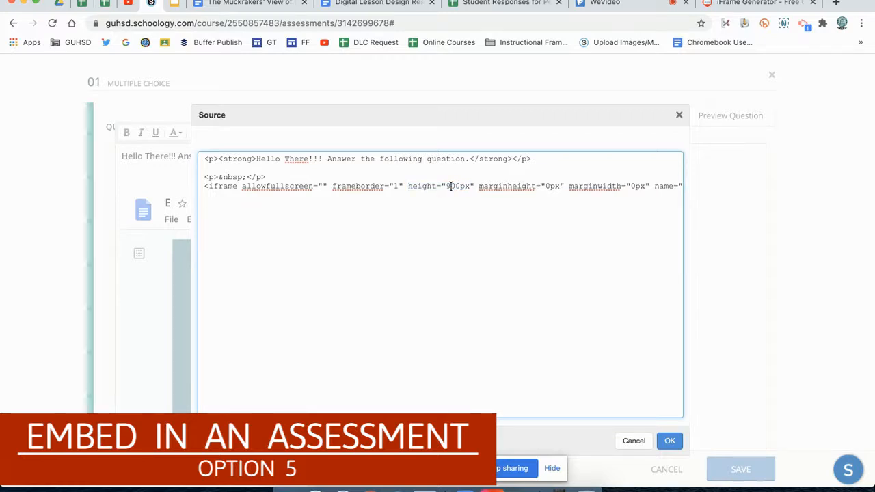
left_click(669, 442)
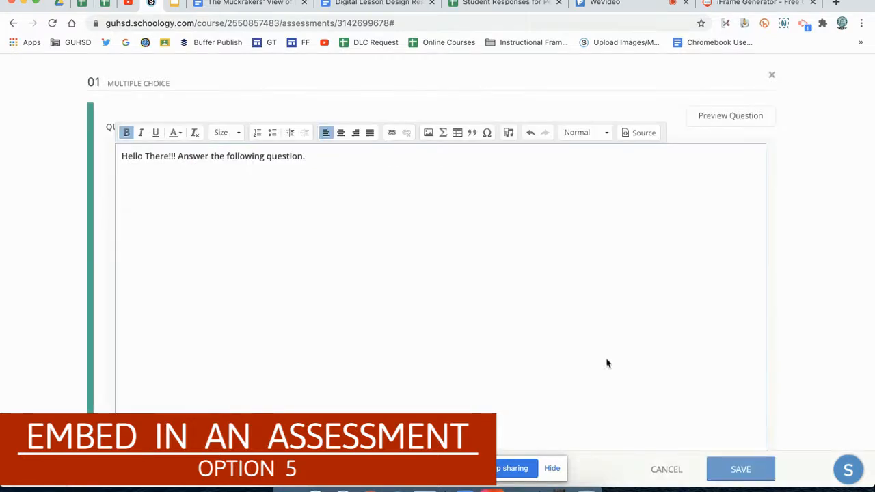